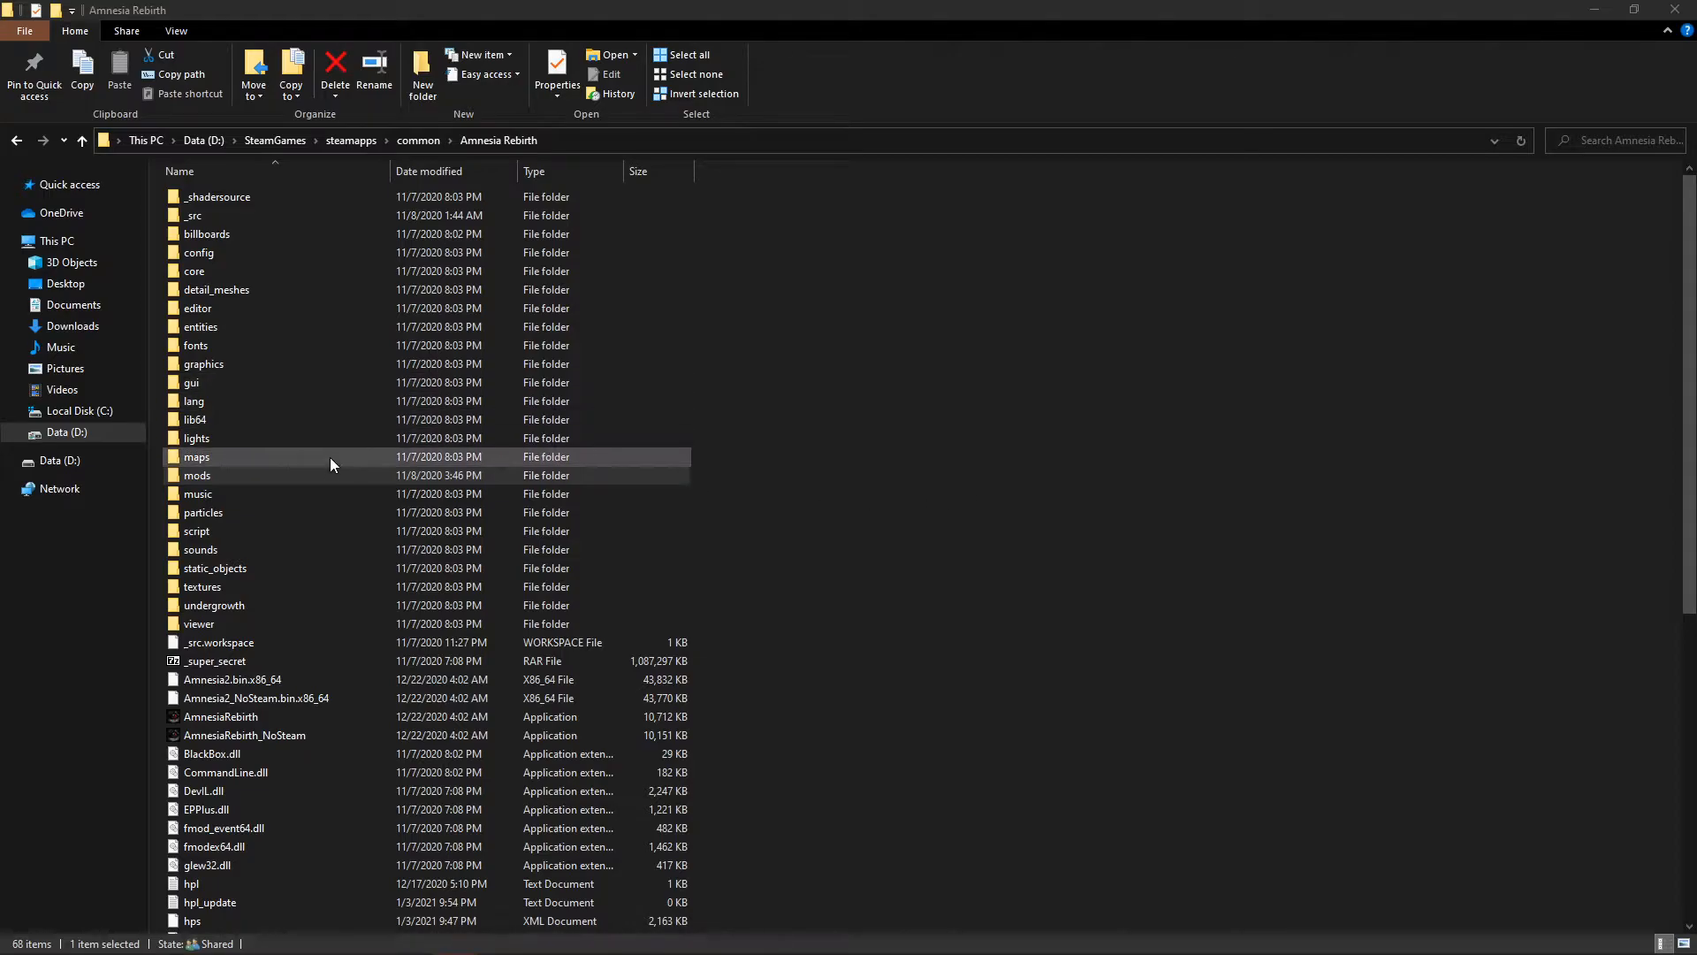
Step: Open the thewake mod folder inside mods and select the lookupdirs file
{"action": "double_click", "coordinate": [269, 473]}
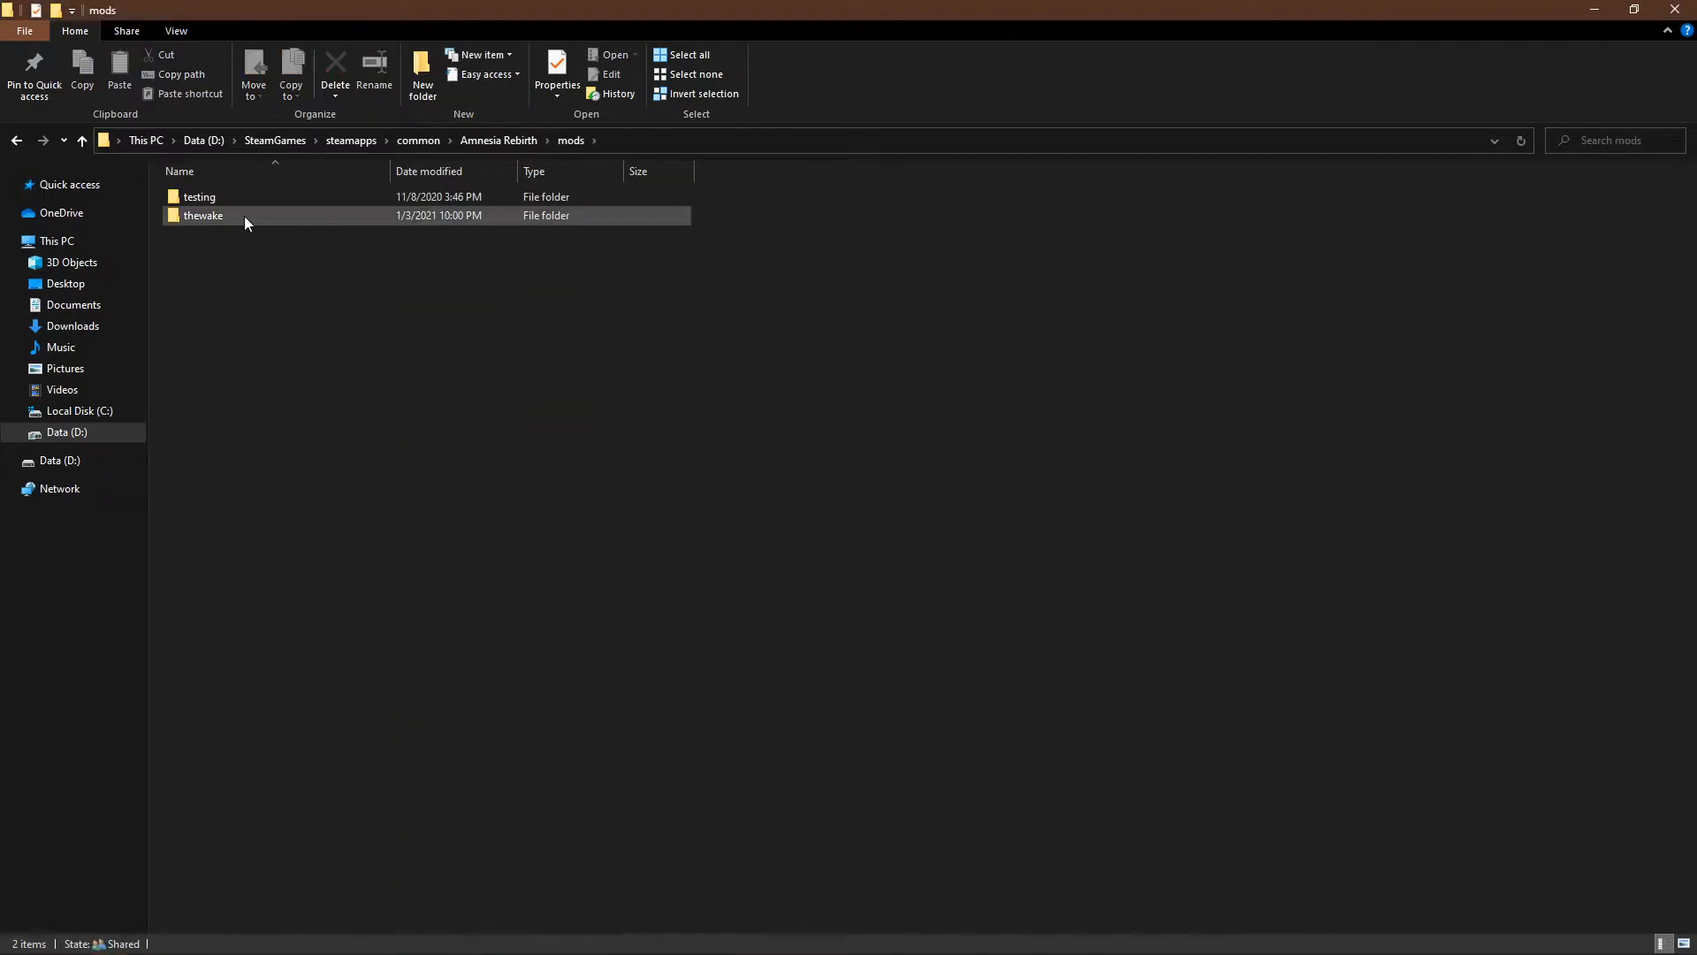
{"action": "double_click", "coordinate": [244, 215]}
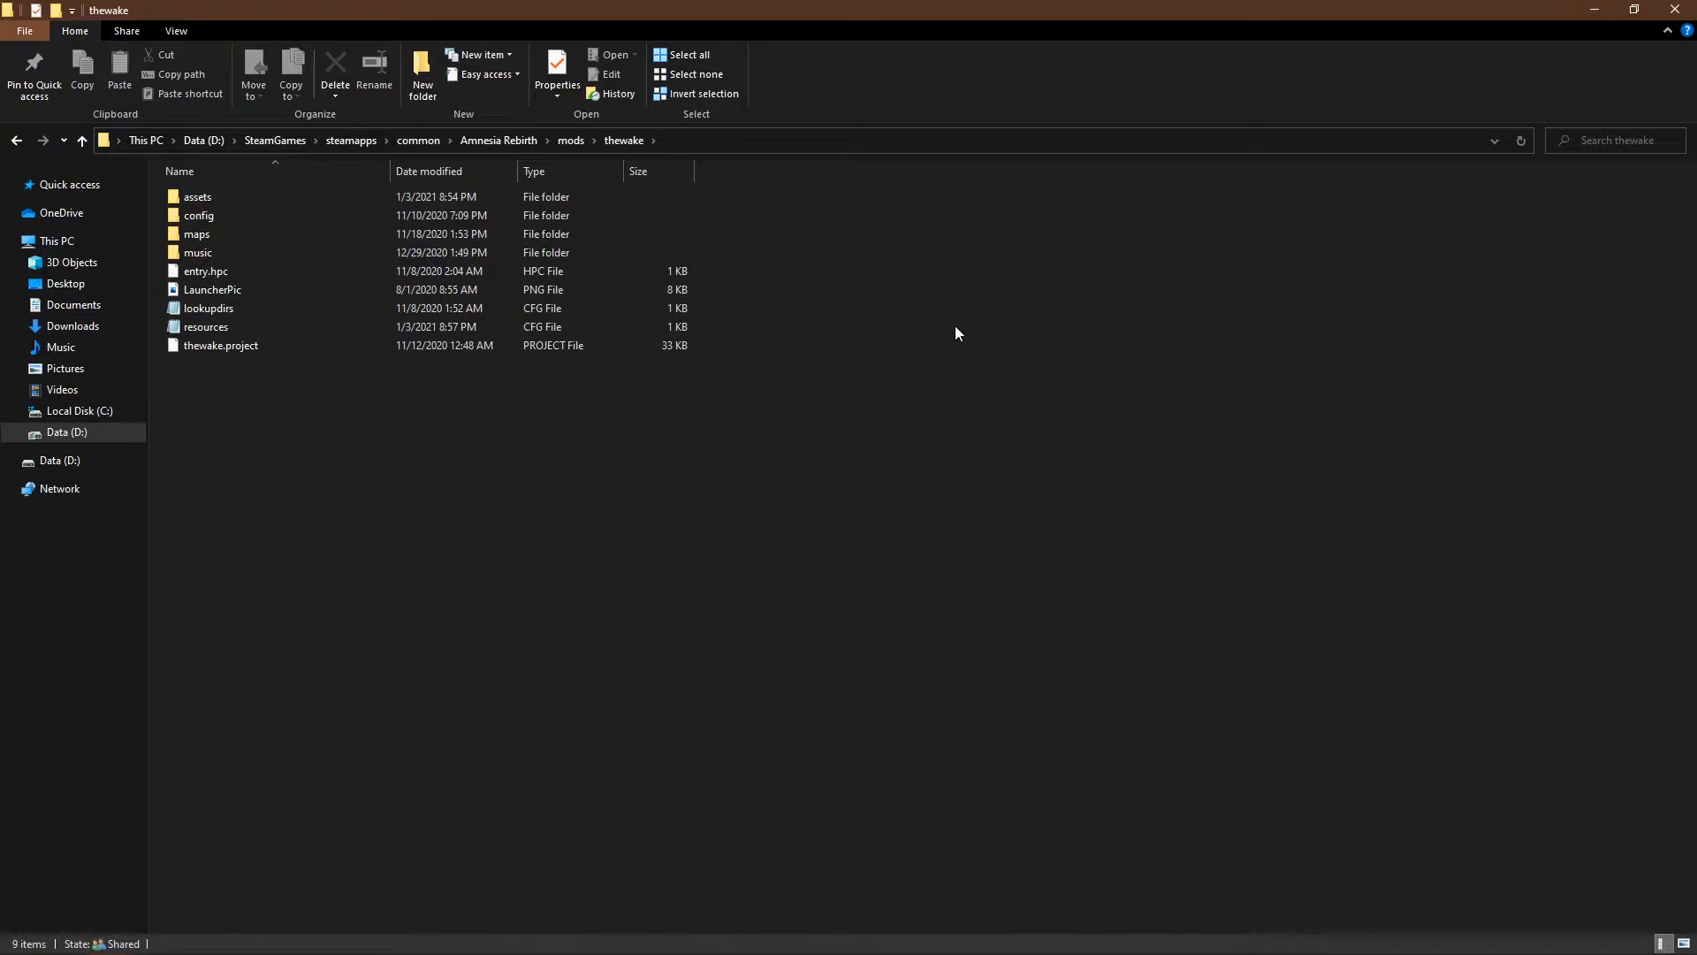
{"action": "left_click", "coordinate": [274, 306]}
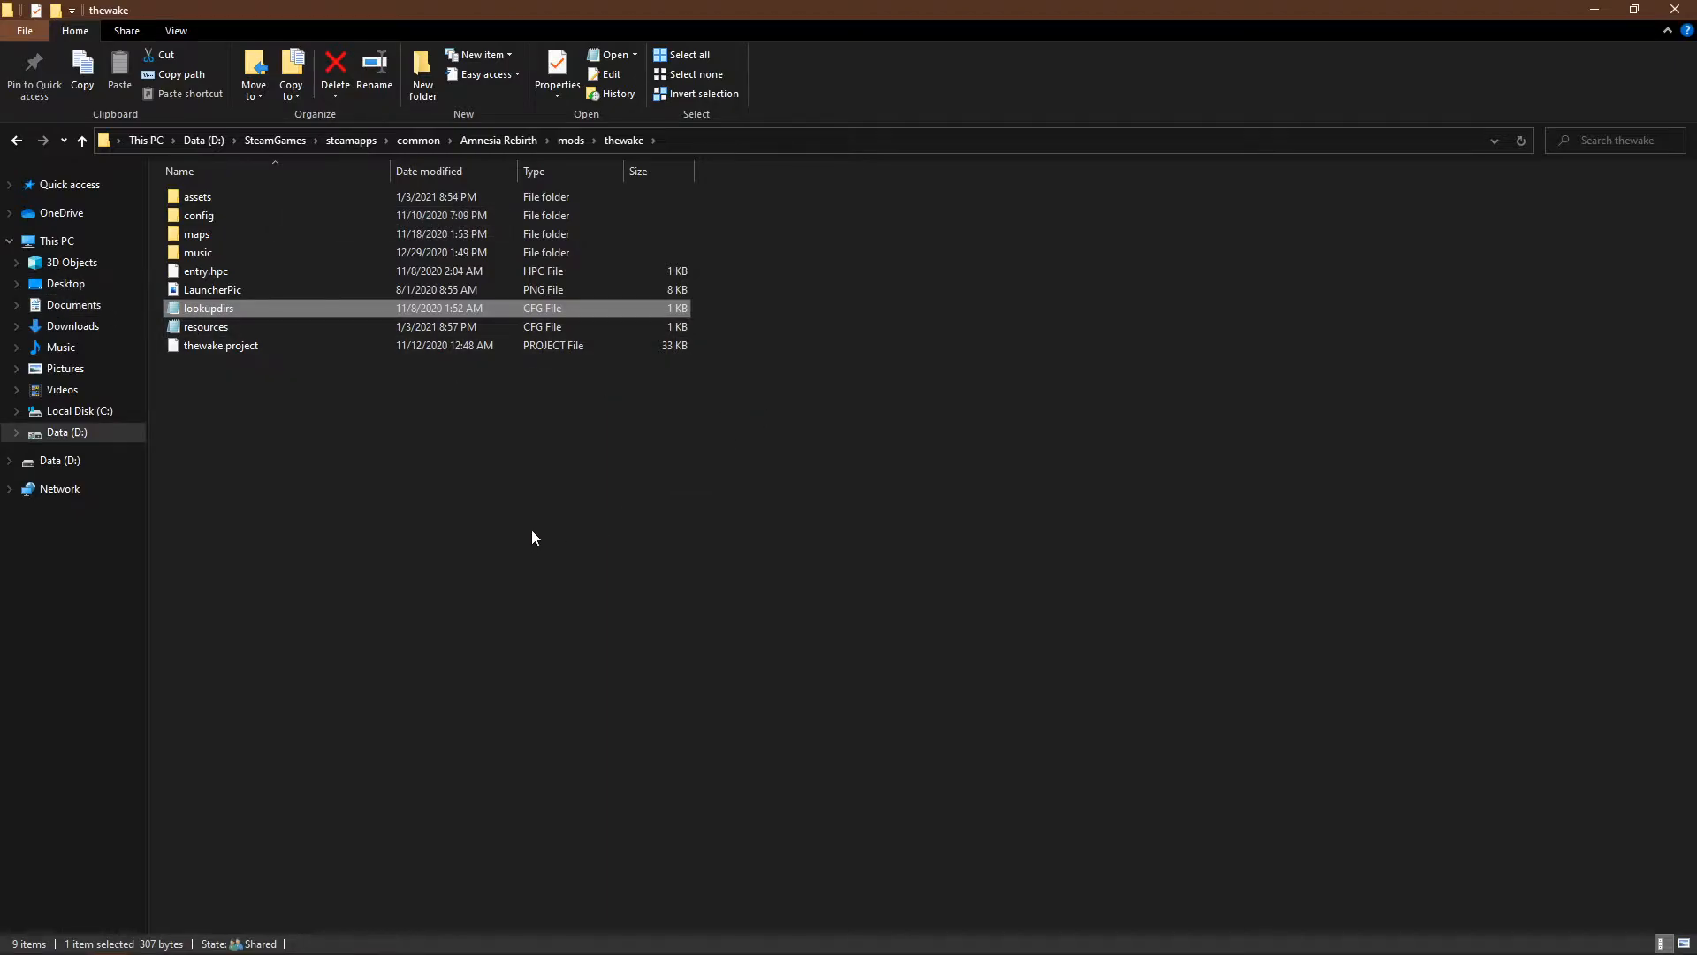
Step: Examine the contents of the assets folder and the lookupdirs file in the thewake mod folder
{"action": "double_click", "coordinate": [266, 199]}
{"action": "left_click_drag", "start_coordinate": [321, 412], "coordinate": [267, 196]}
{"action": "left_click", "coordinate": [143, 232]}
{"action": "left_click", "coordinate": [16, 139]}
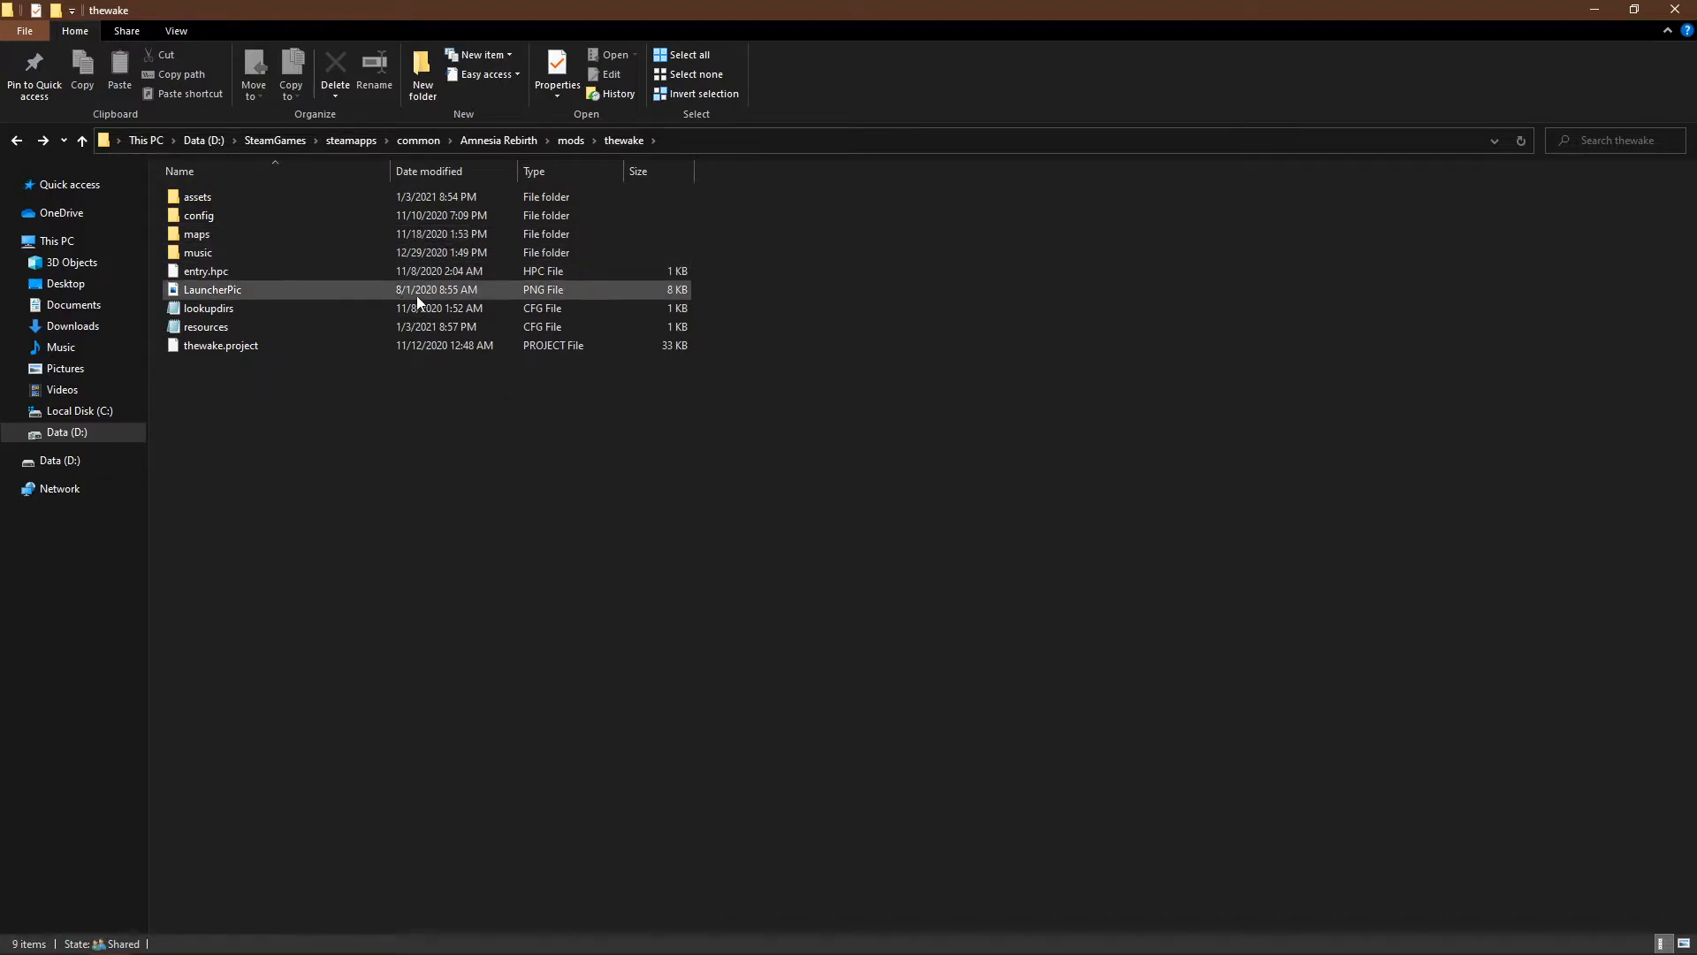
{"action": "left_click", "coordinate": [245, 313]}
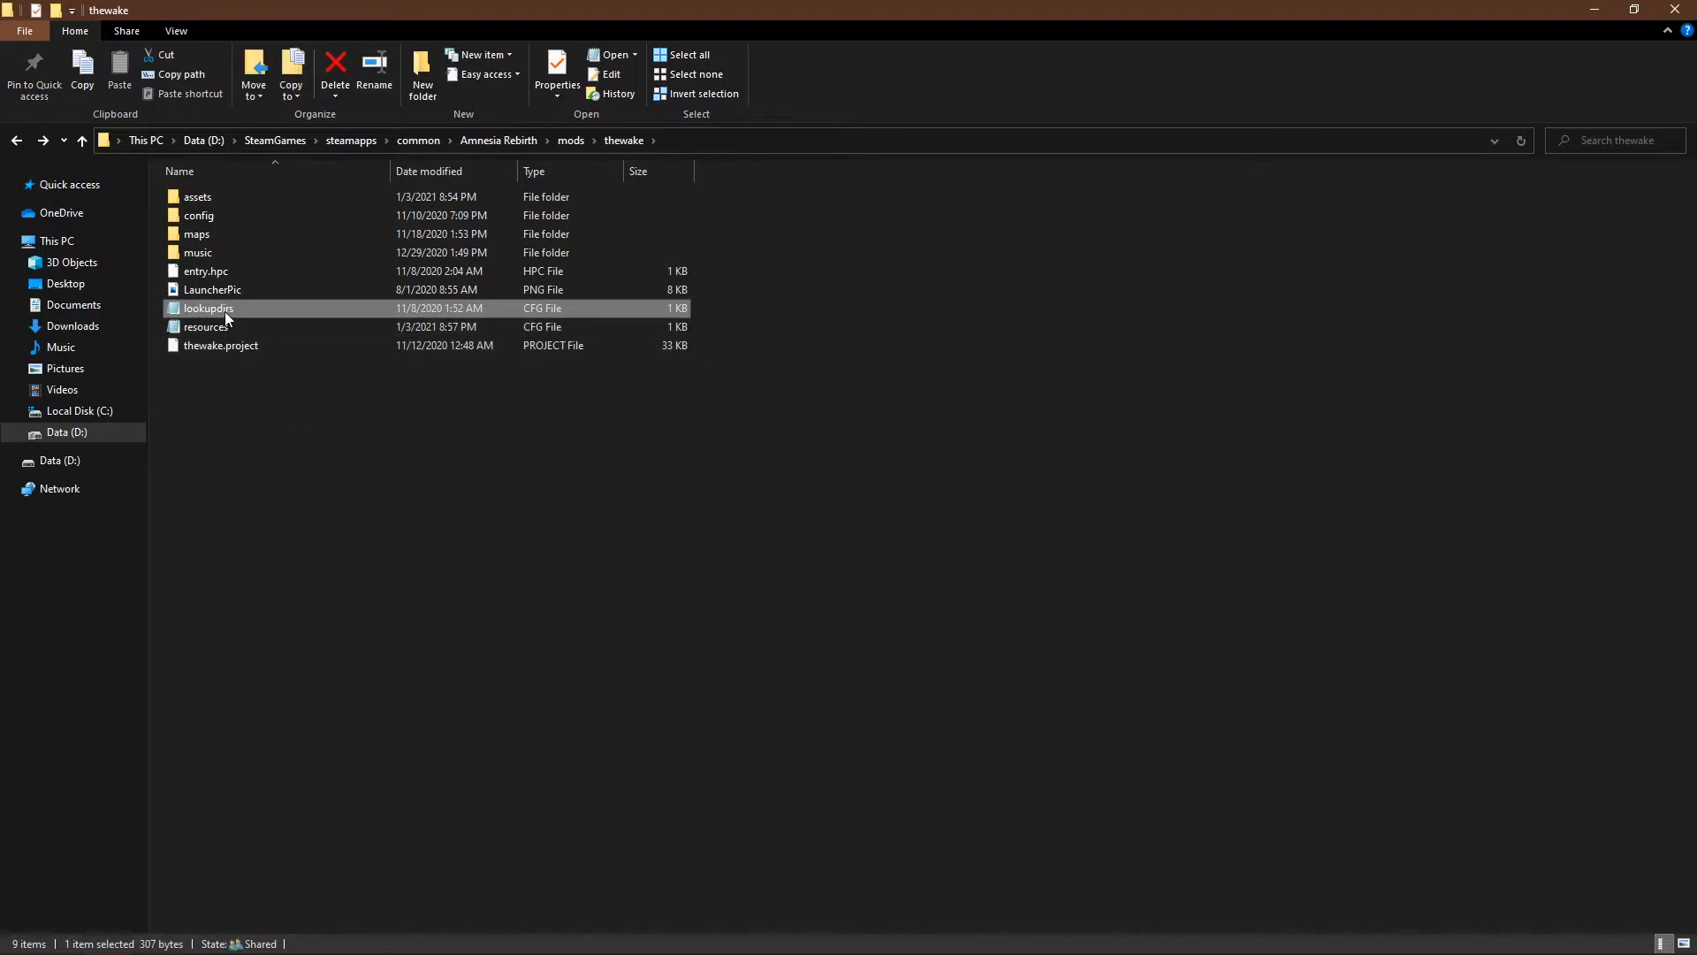
{"action": "left_click", "coordinate": [667, 536]}
{"action": "left_click_drag", "start_coordinate": [666, 534], "coordinate": [308, 210]}
{"action": "left_click", "coordinate": [451, 509]}
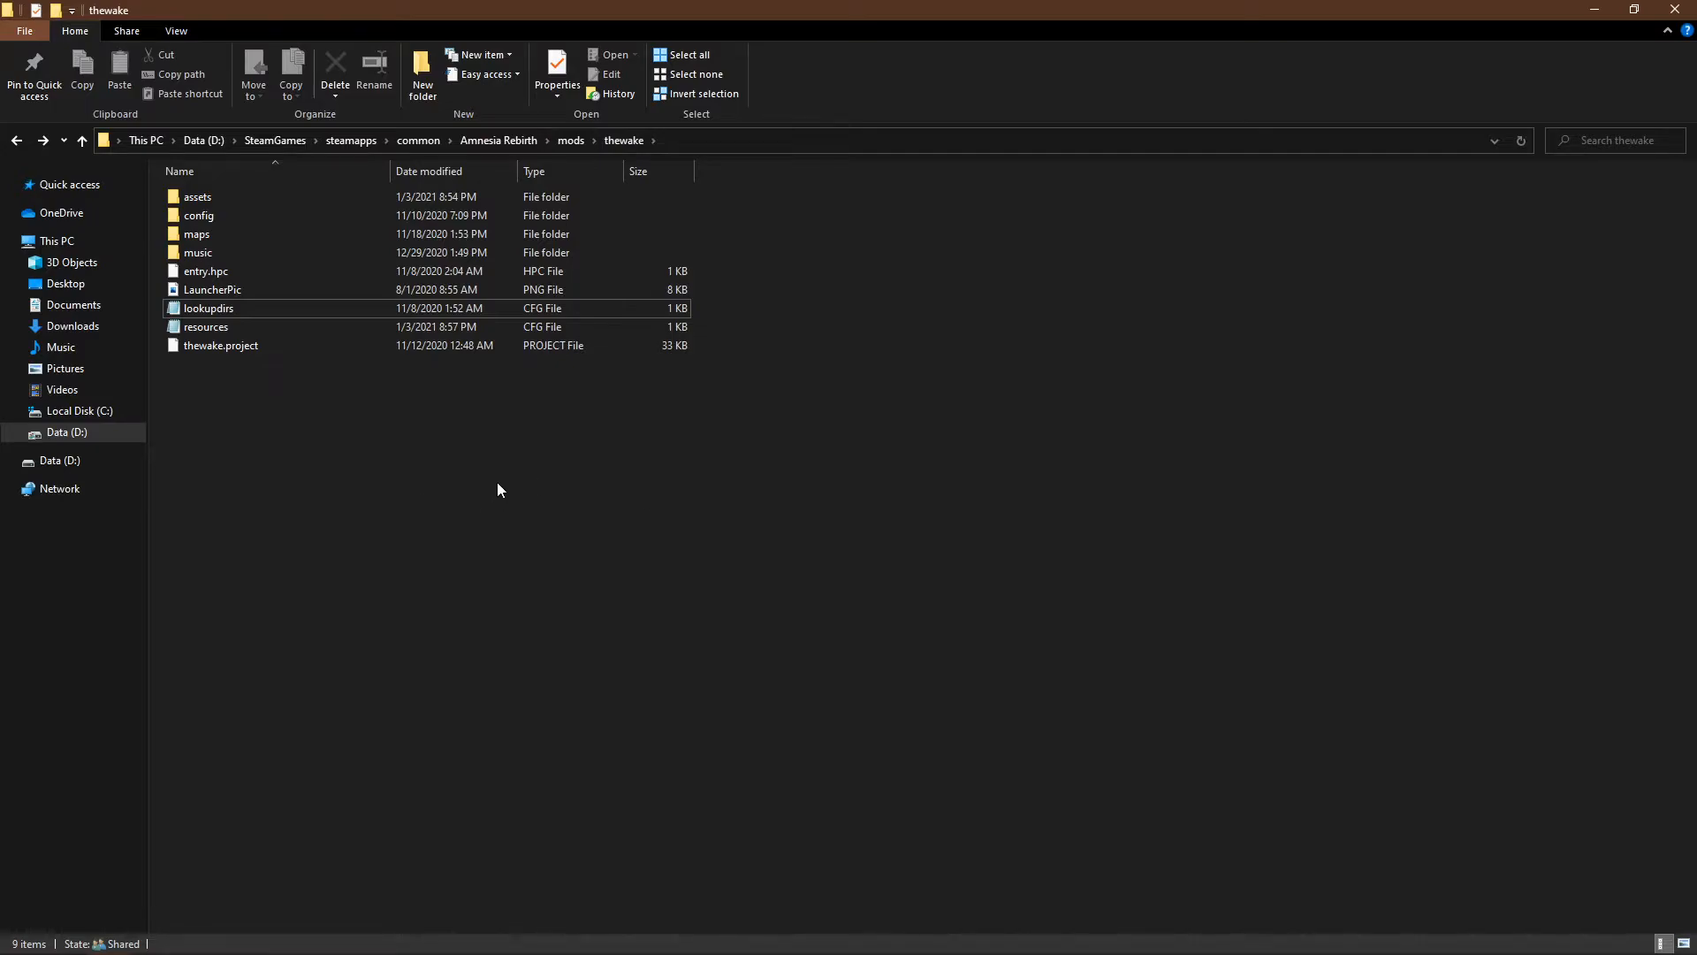
{"action": "left_click", "coordinate": [258, 310]}
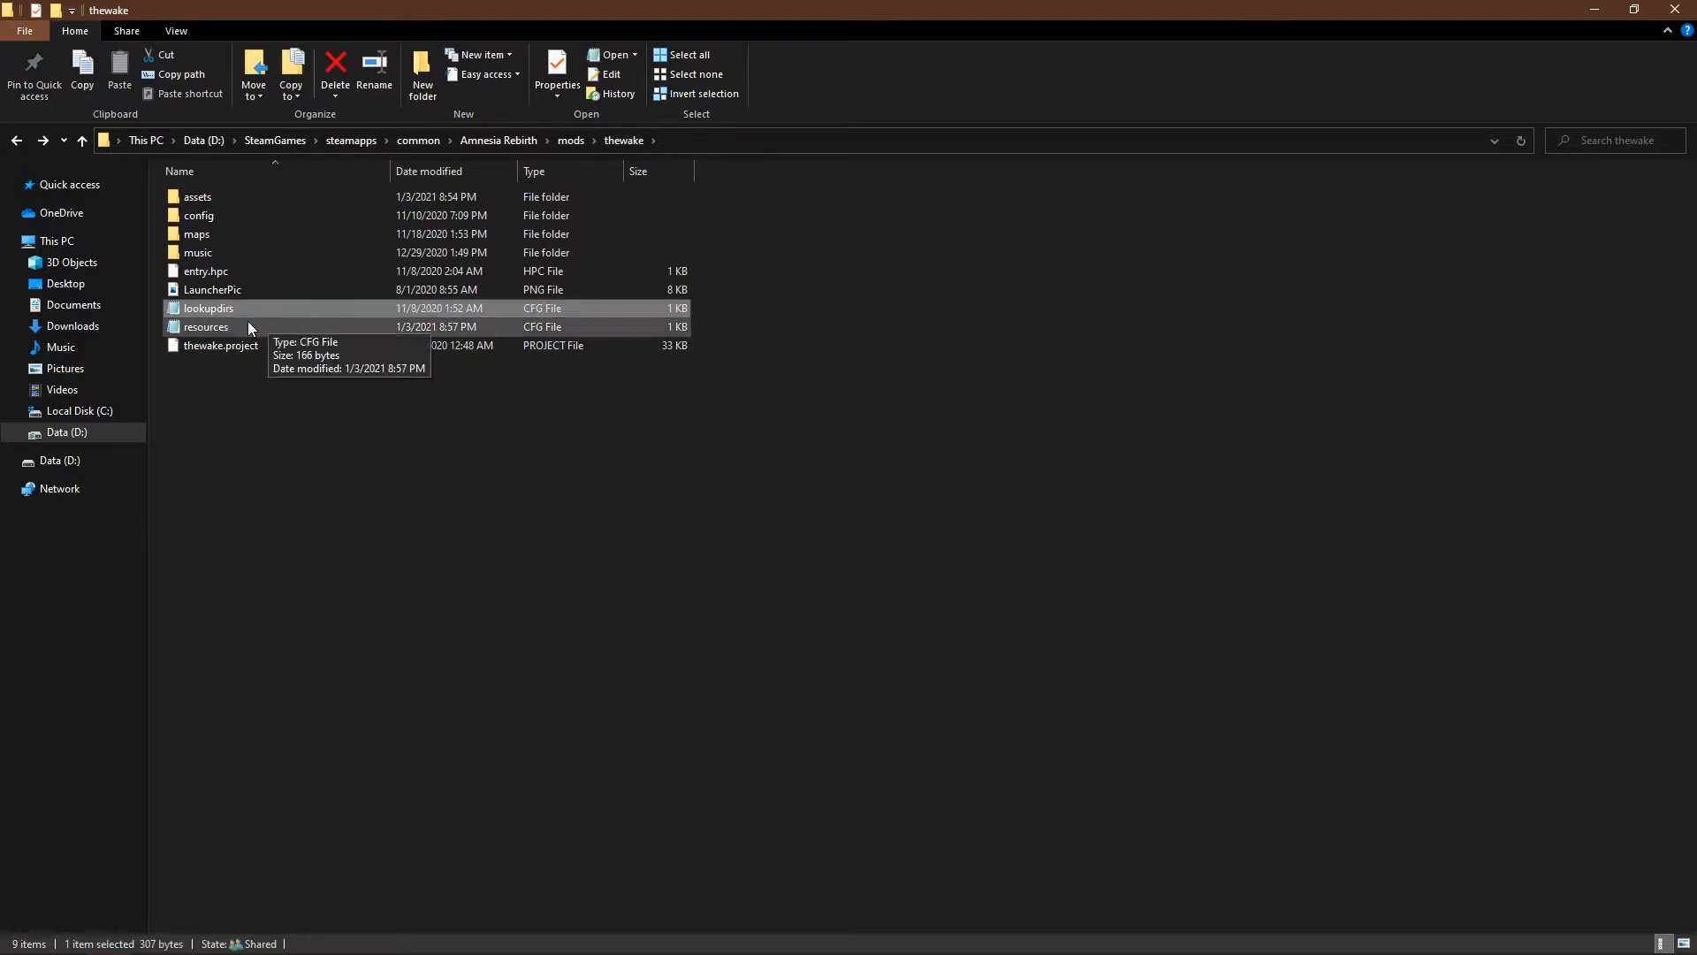
Step: Create a folder named editor in thewake and move the lookupdirs file into it
{"action": "right_click", "coordinate": [248, 454]}
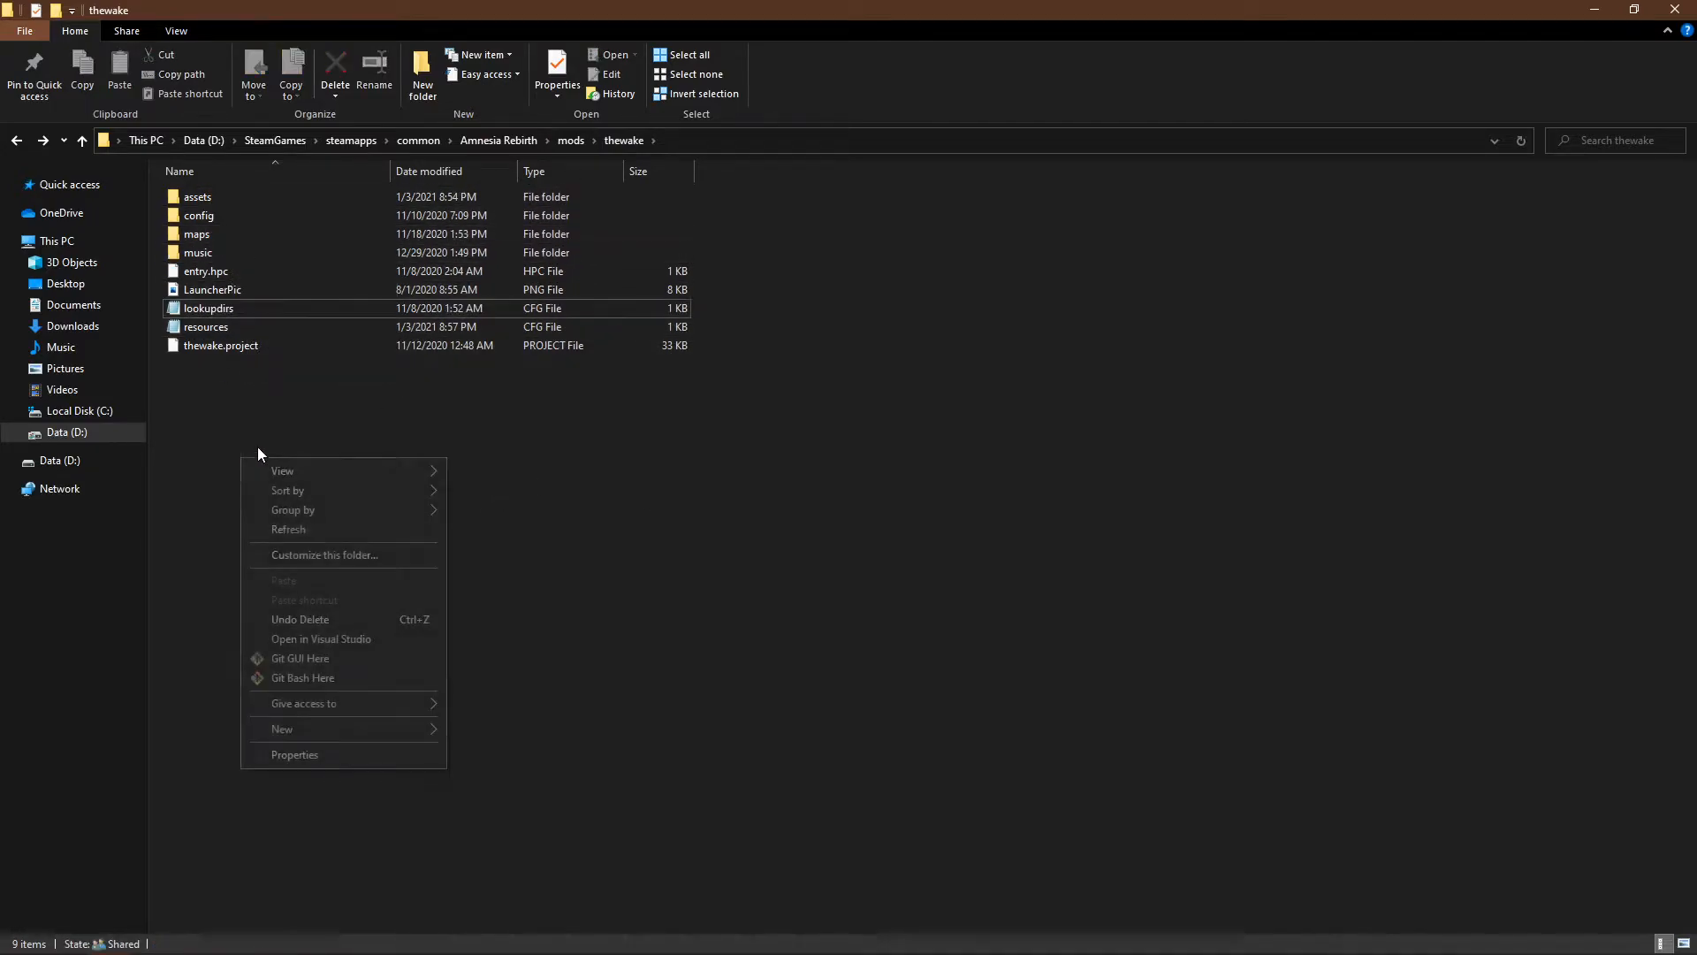
{"action": "mouse_move", "coordinate": [341, 732]}
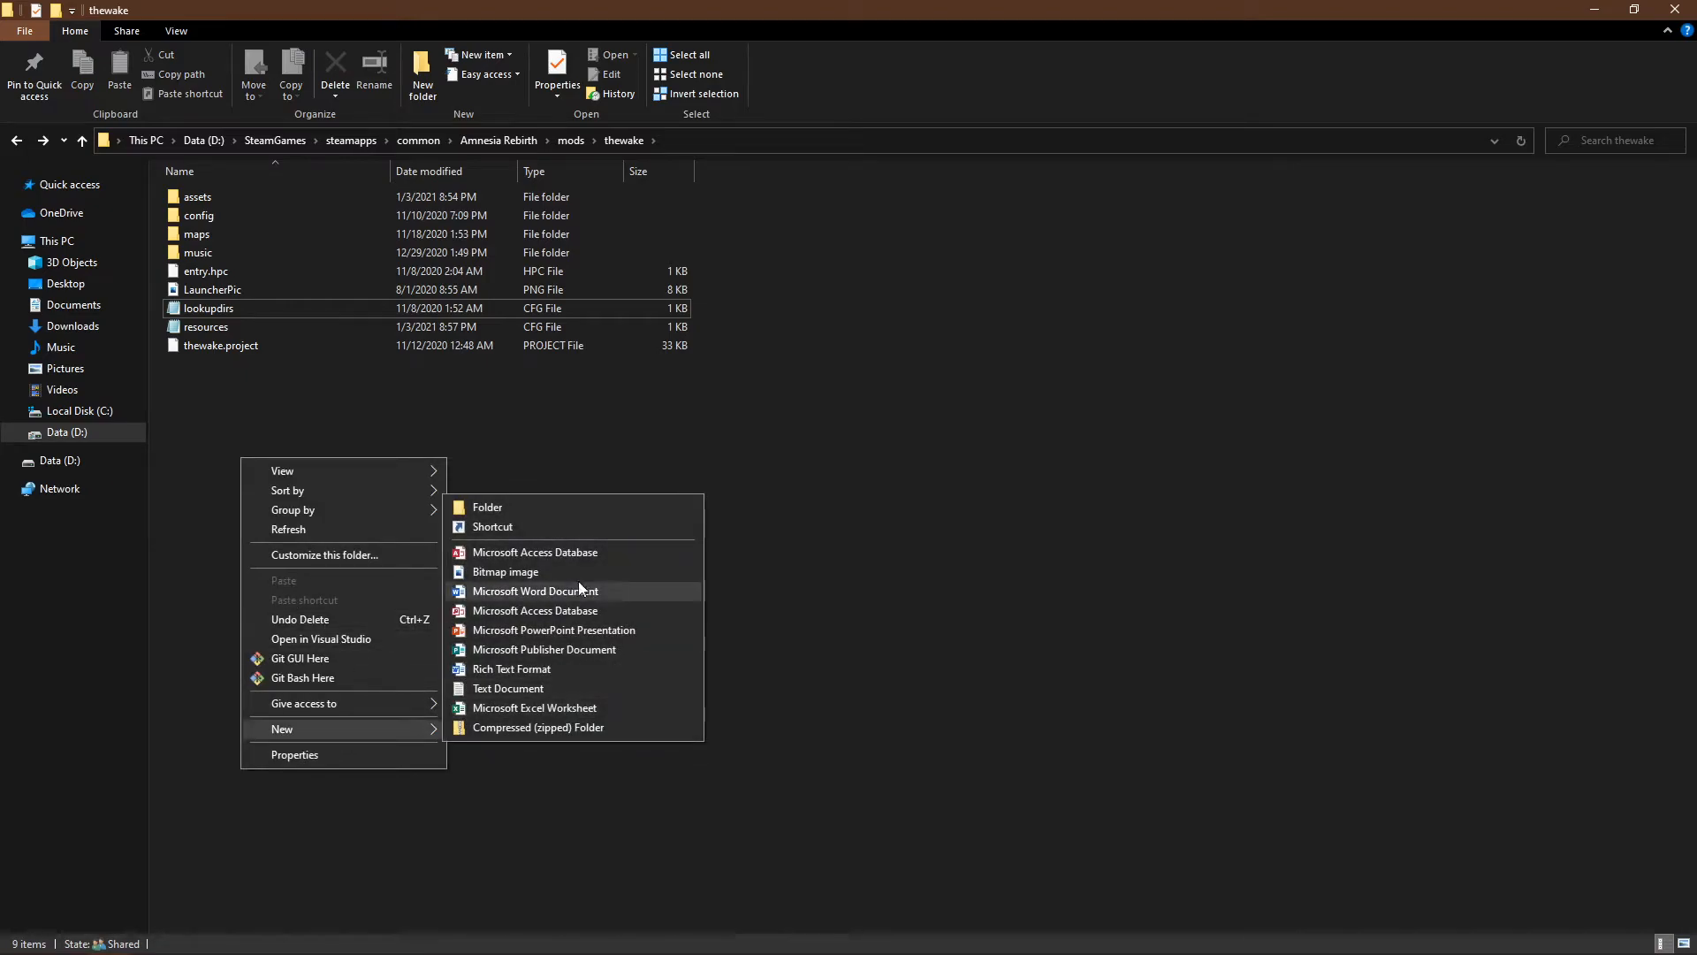
{"action": "left_click", "coordinate": [519, 510]}
{"action": "type", "text": "editor"}
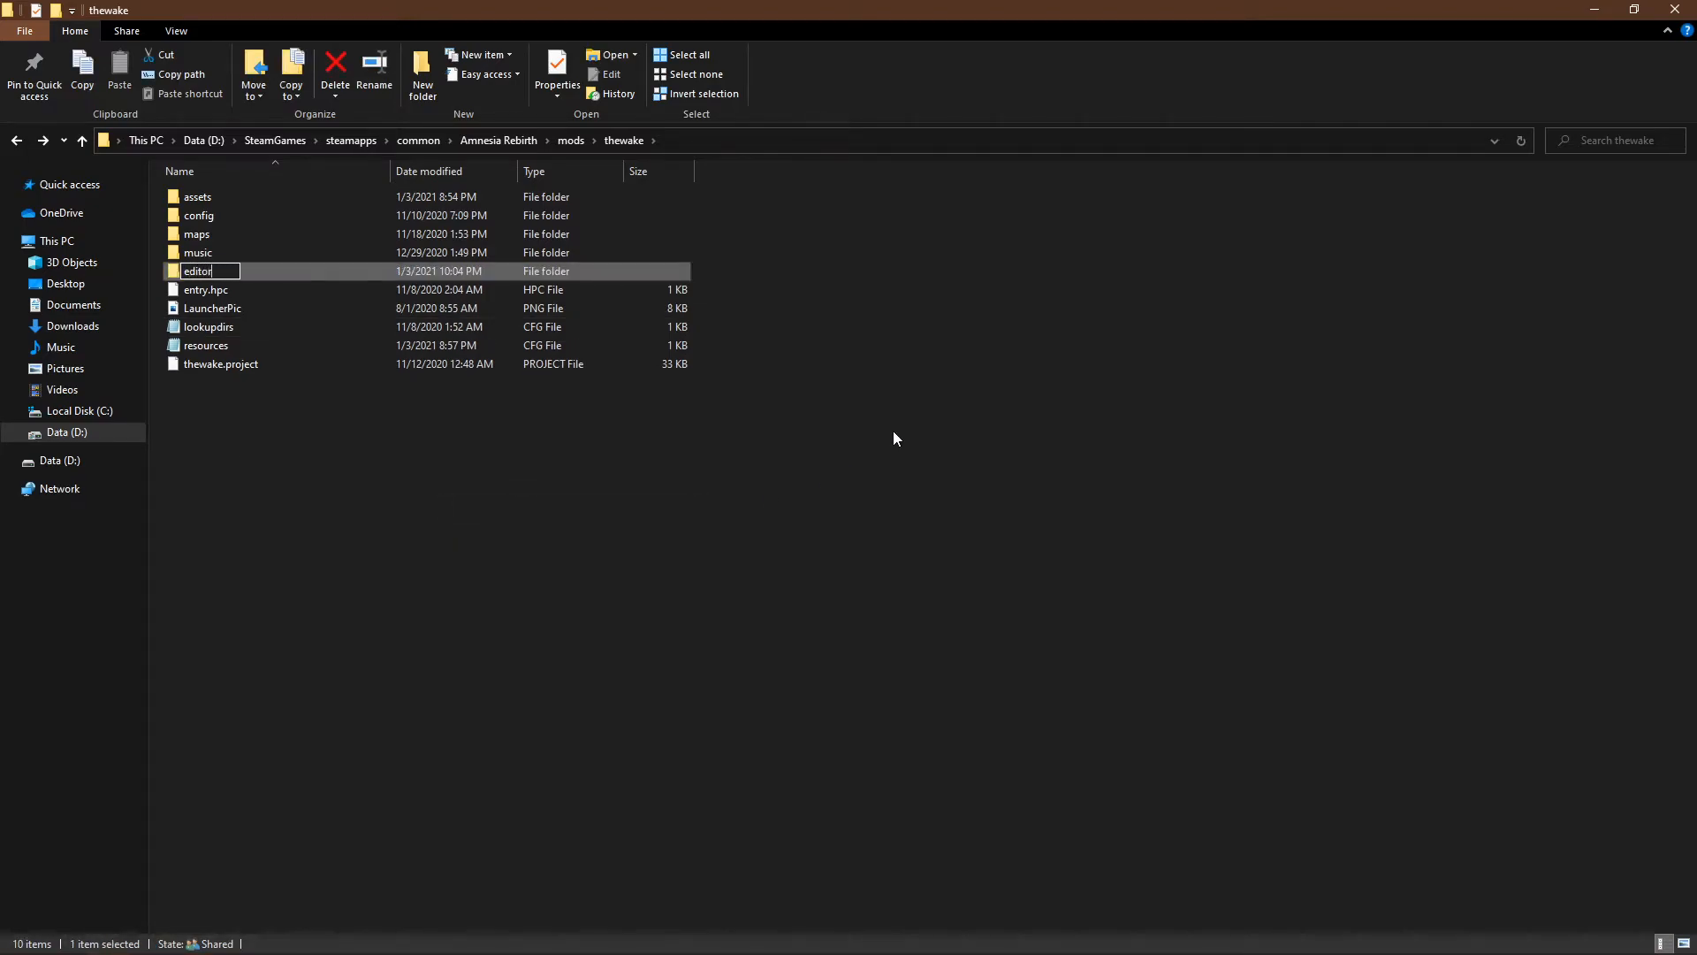
{"action": "key", "text": "Return"}
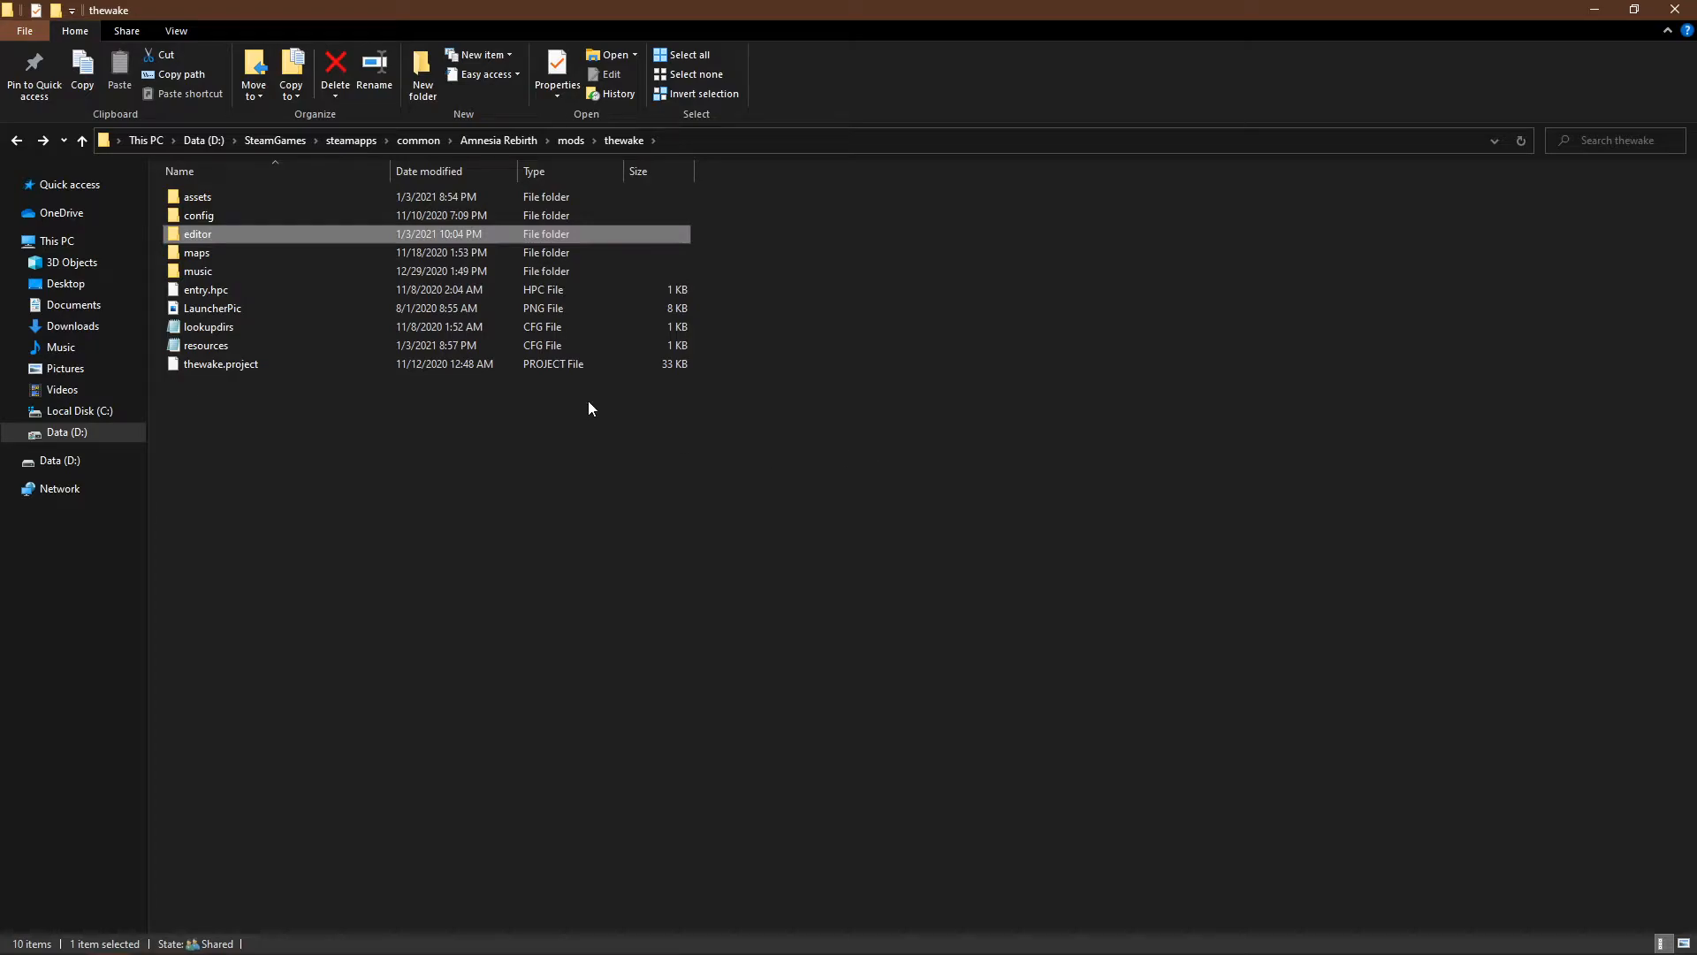
{"action": "left_click", "coordinate": [257, 325]}
{"action": "left_click_drag", "start_coordinate": [240, 333], "coordinate": [225, 234]}
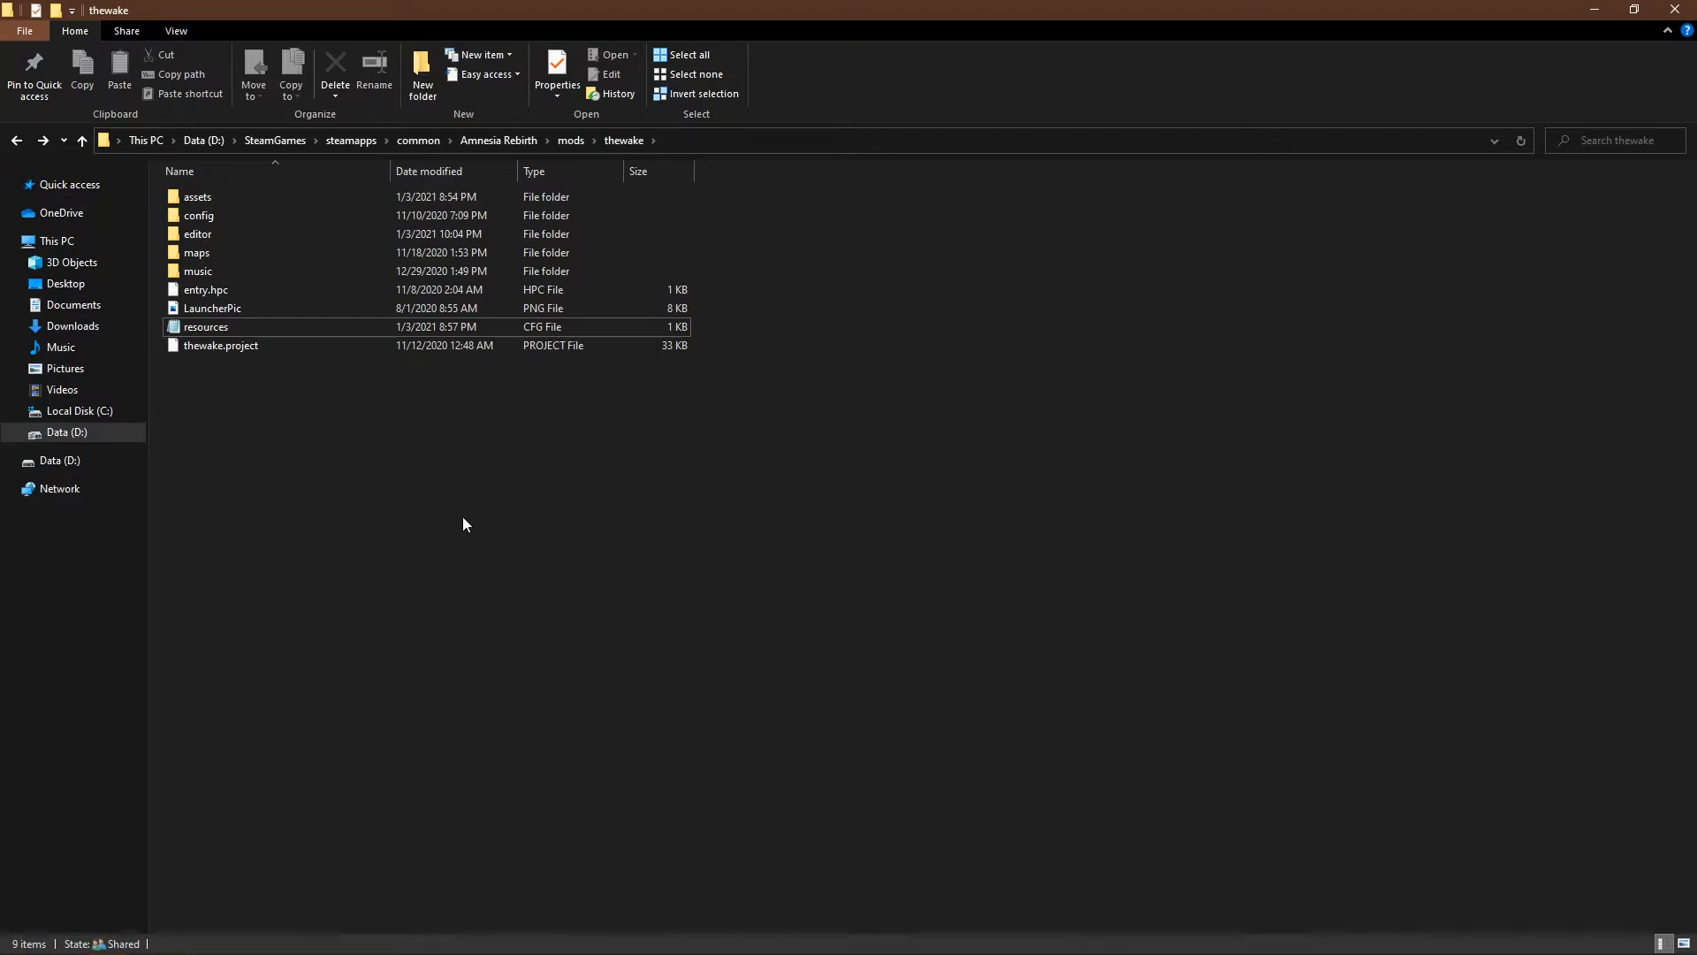
Step: Check the mod's assets folder and its static_objects subfolder, and return to thewake
{"action": "double_click", "coordinate": [229, 200]}
{"action": "double_click", "coordinate": [251, 274]}
{"action": "left_click", "coordinate": [17, 141]}
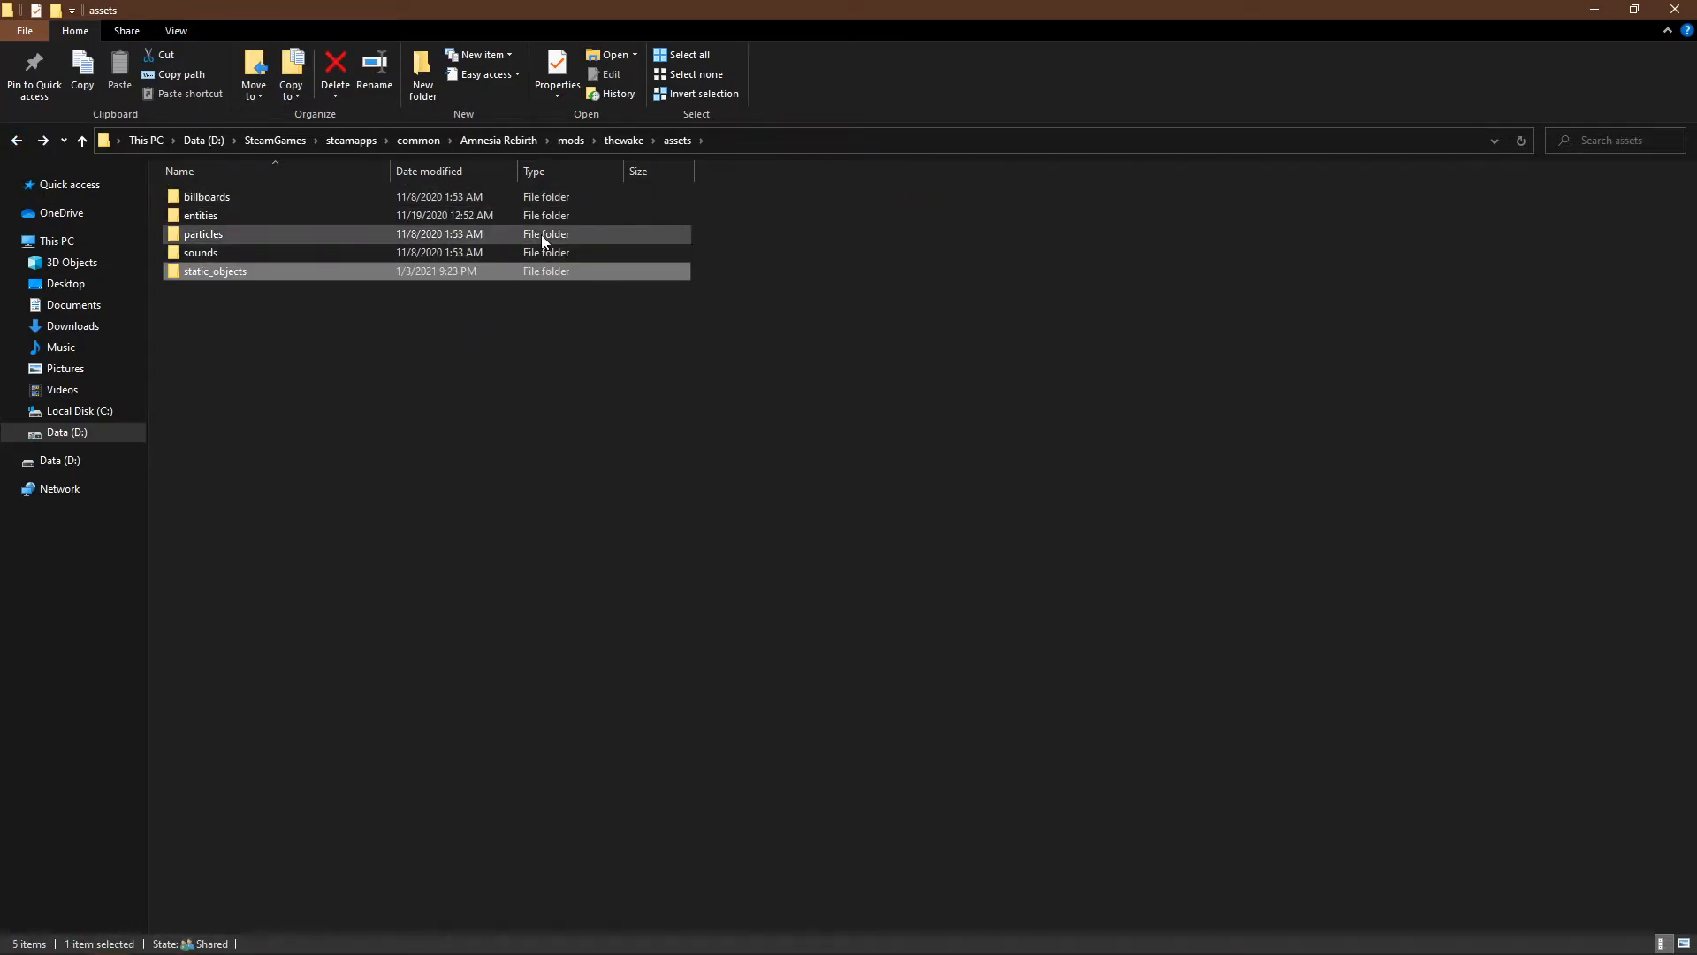
{"action": "left_click", "coordinate": [628, 141]}
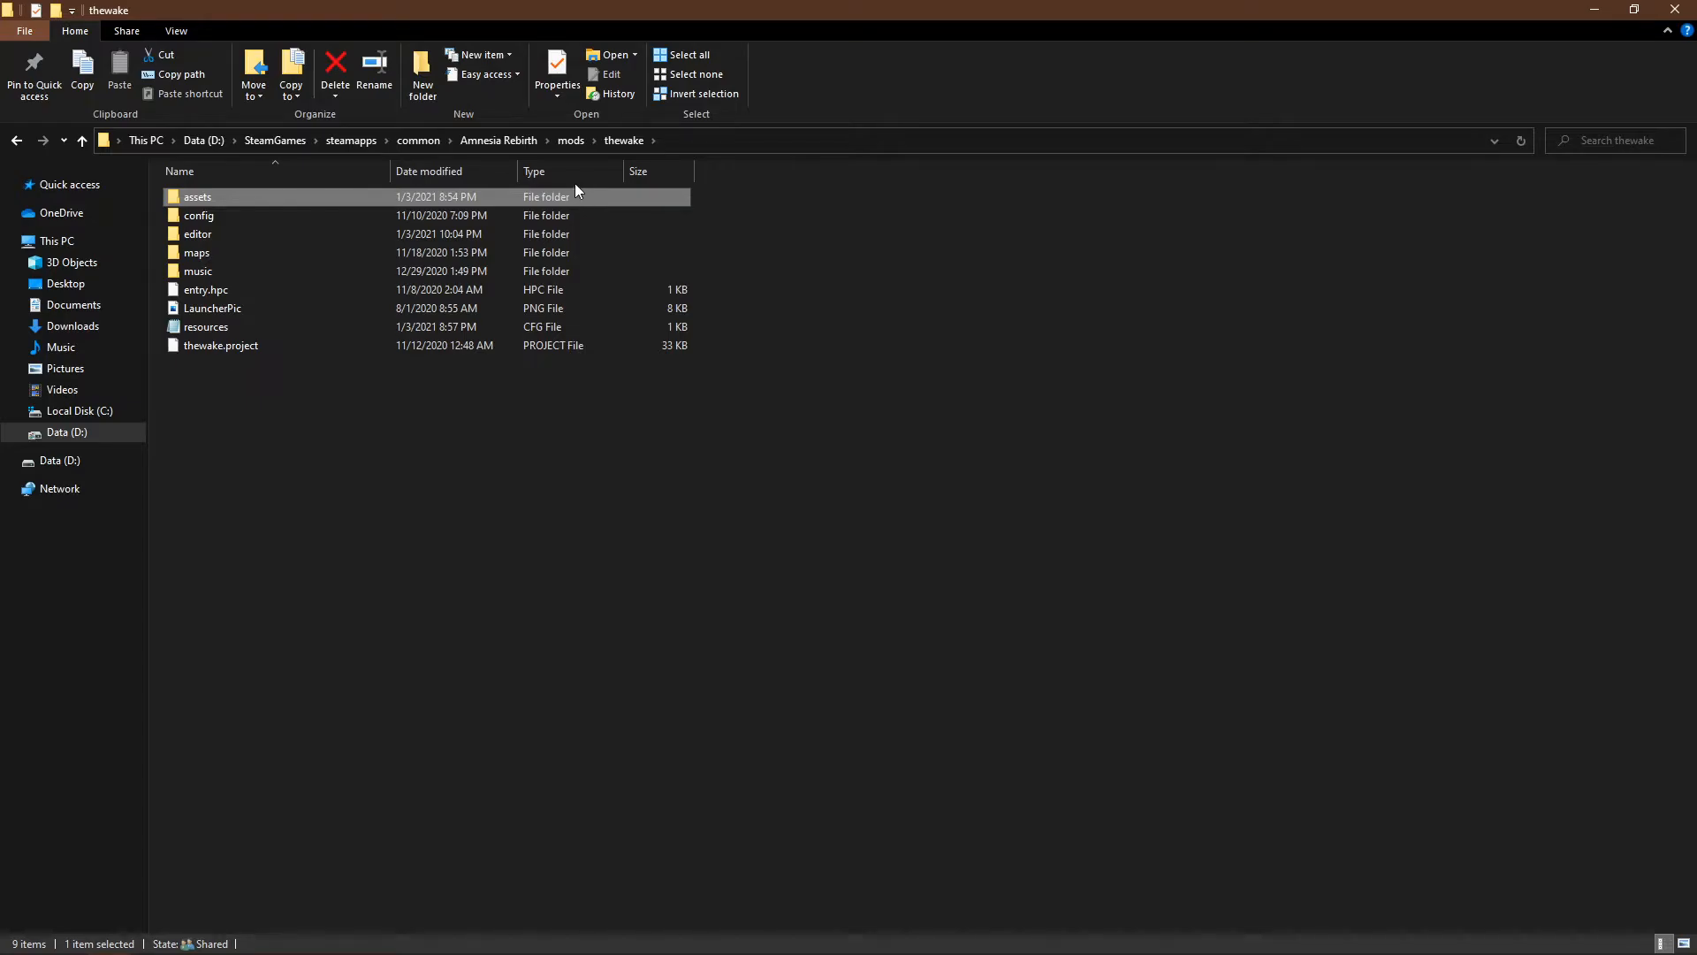
Step: Copy the exterior folder from static_objects/arabic_fort in the main Amnesia Rebirth directory
{"action": "left_click", "coordinate": [509, 143]}
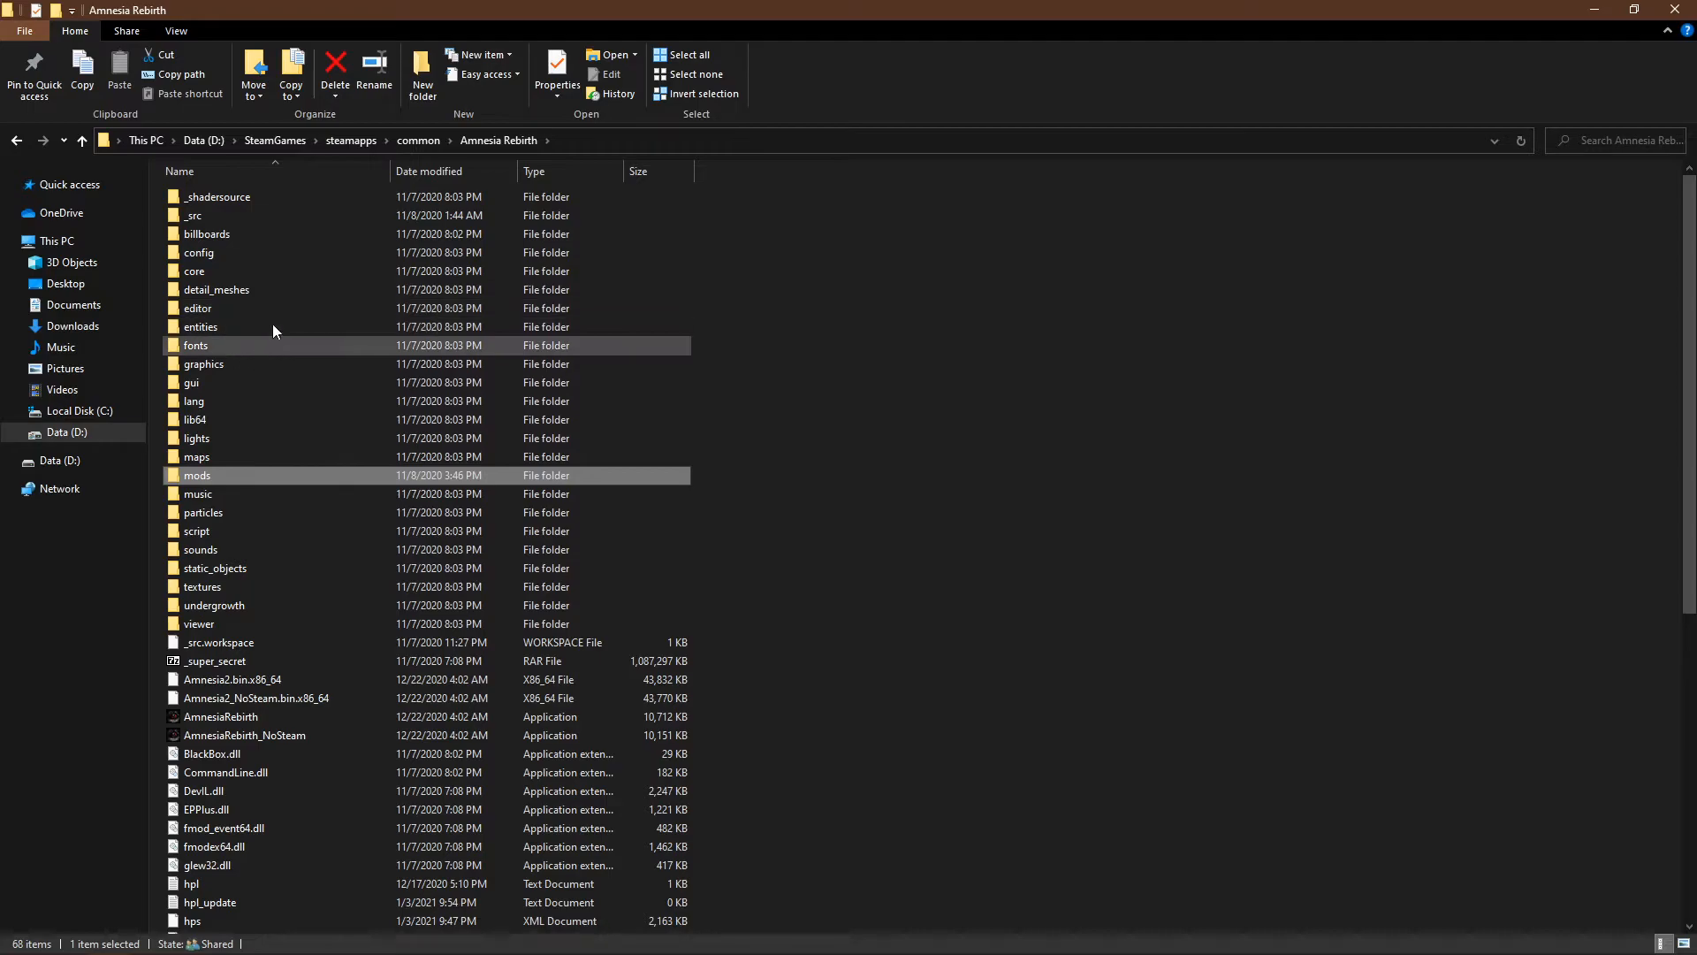
{"action": "double_click", "coordinate": [223, 569]}
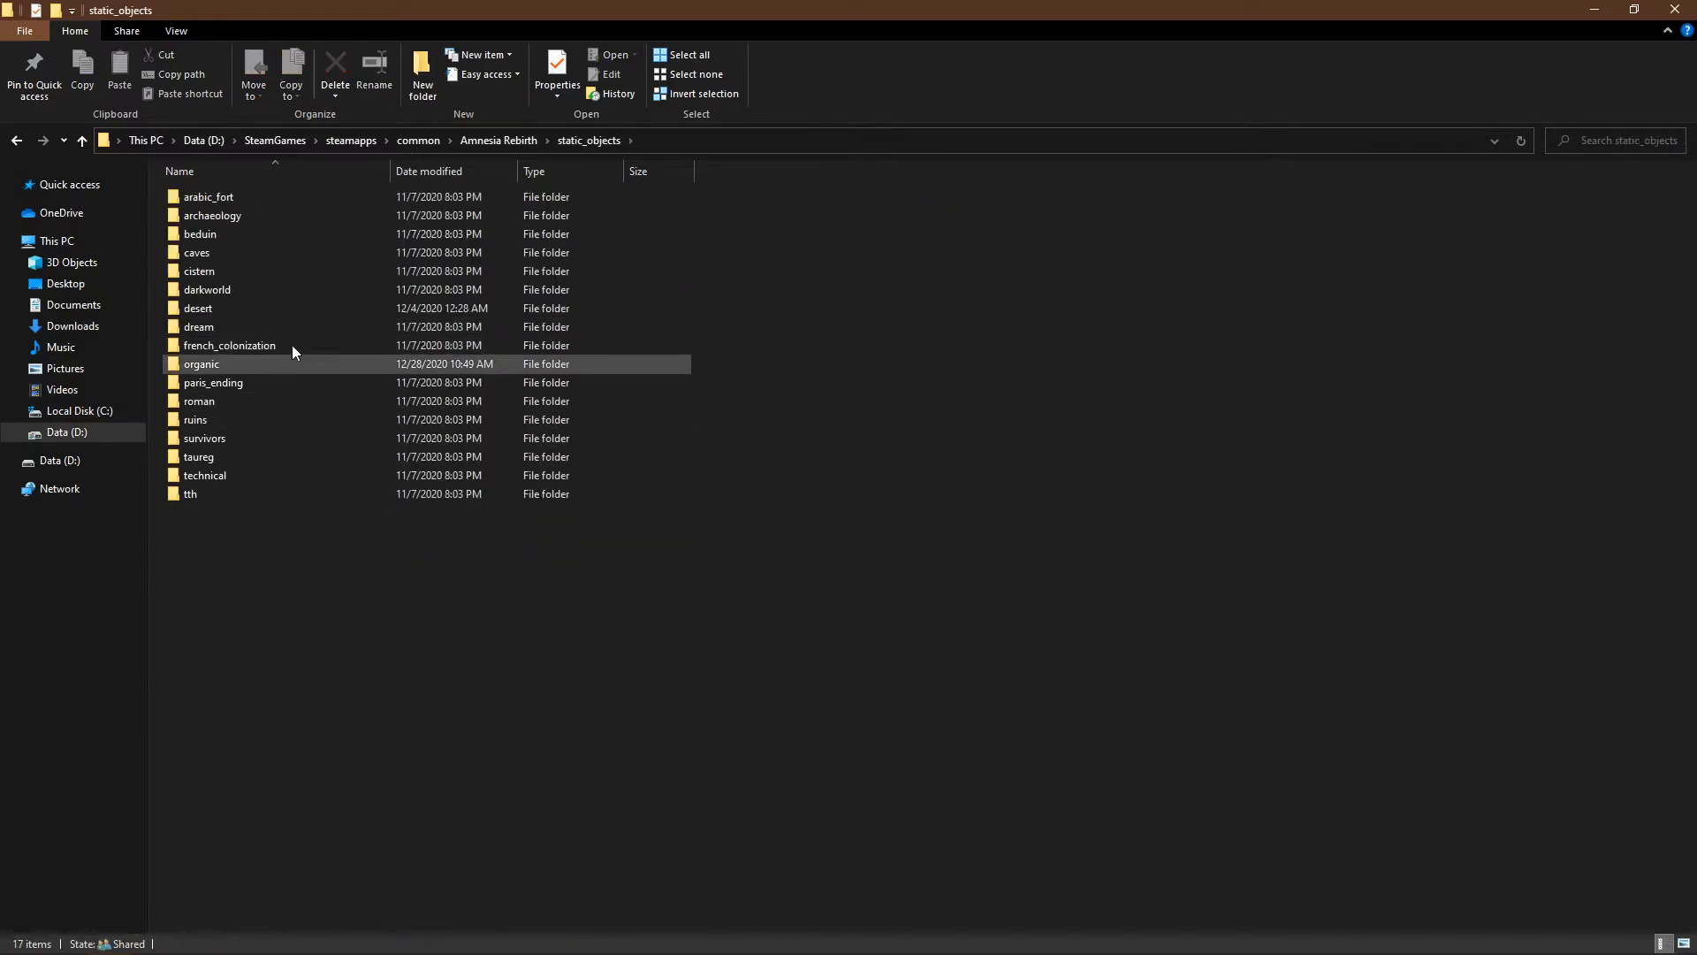
{"action": "double_click", "coordinate": [249, 199]}
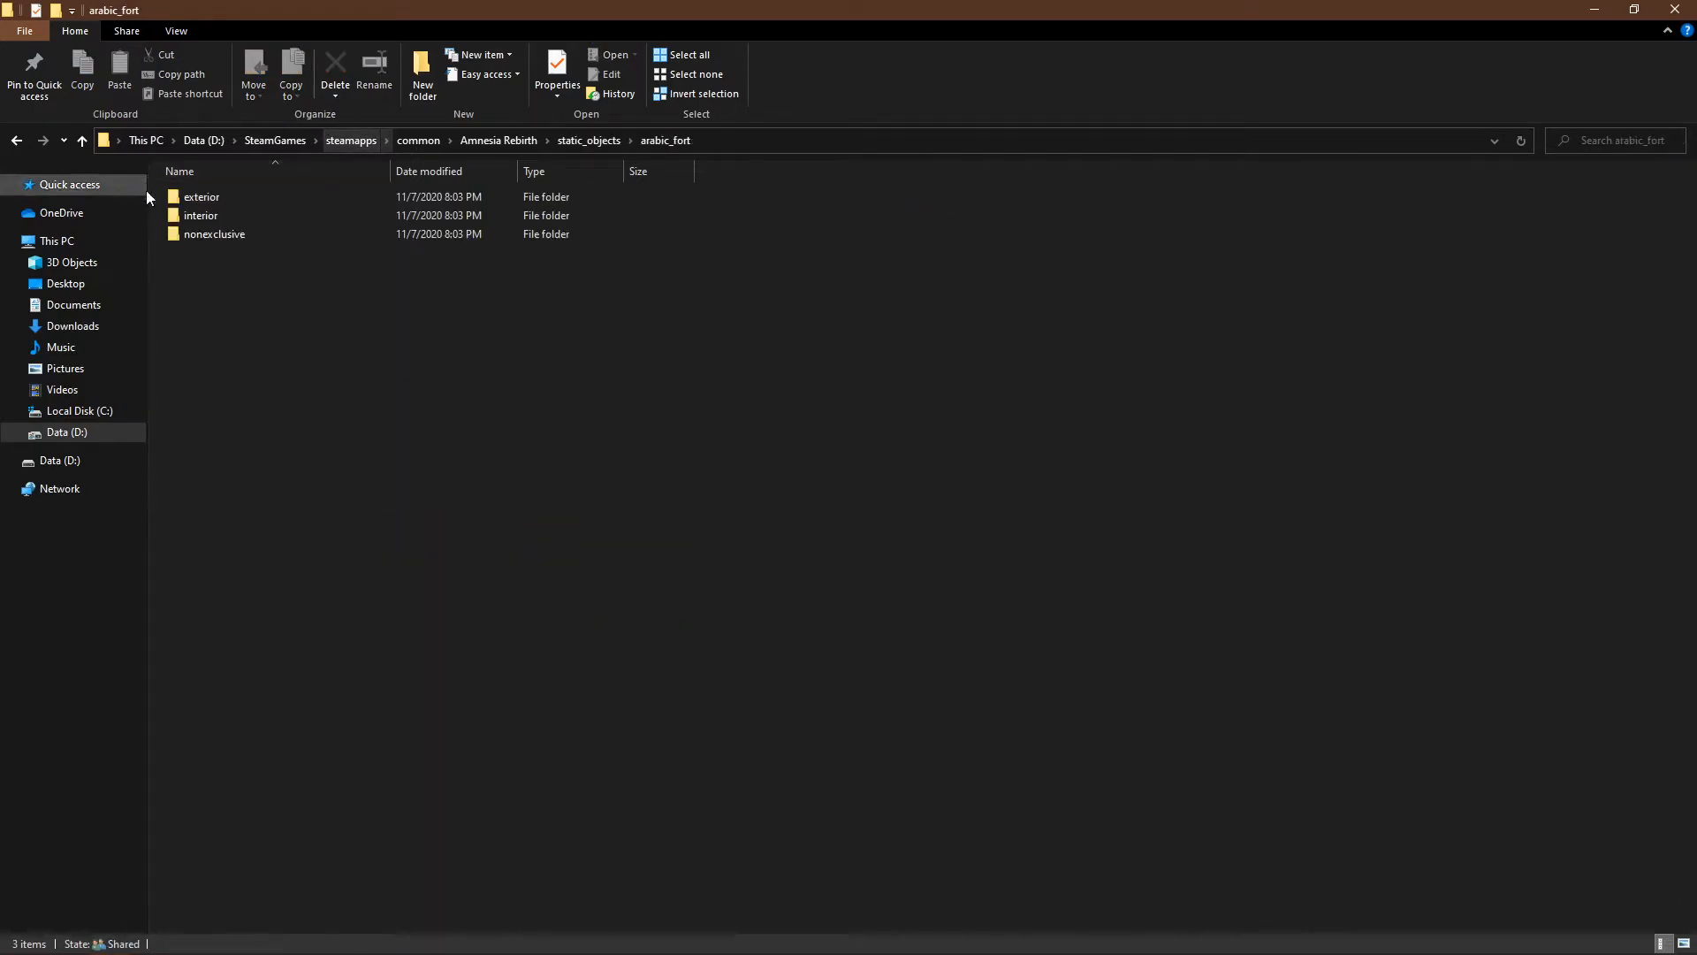
{"action": "left_click", "coordinate": [260, 198]}
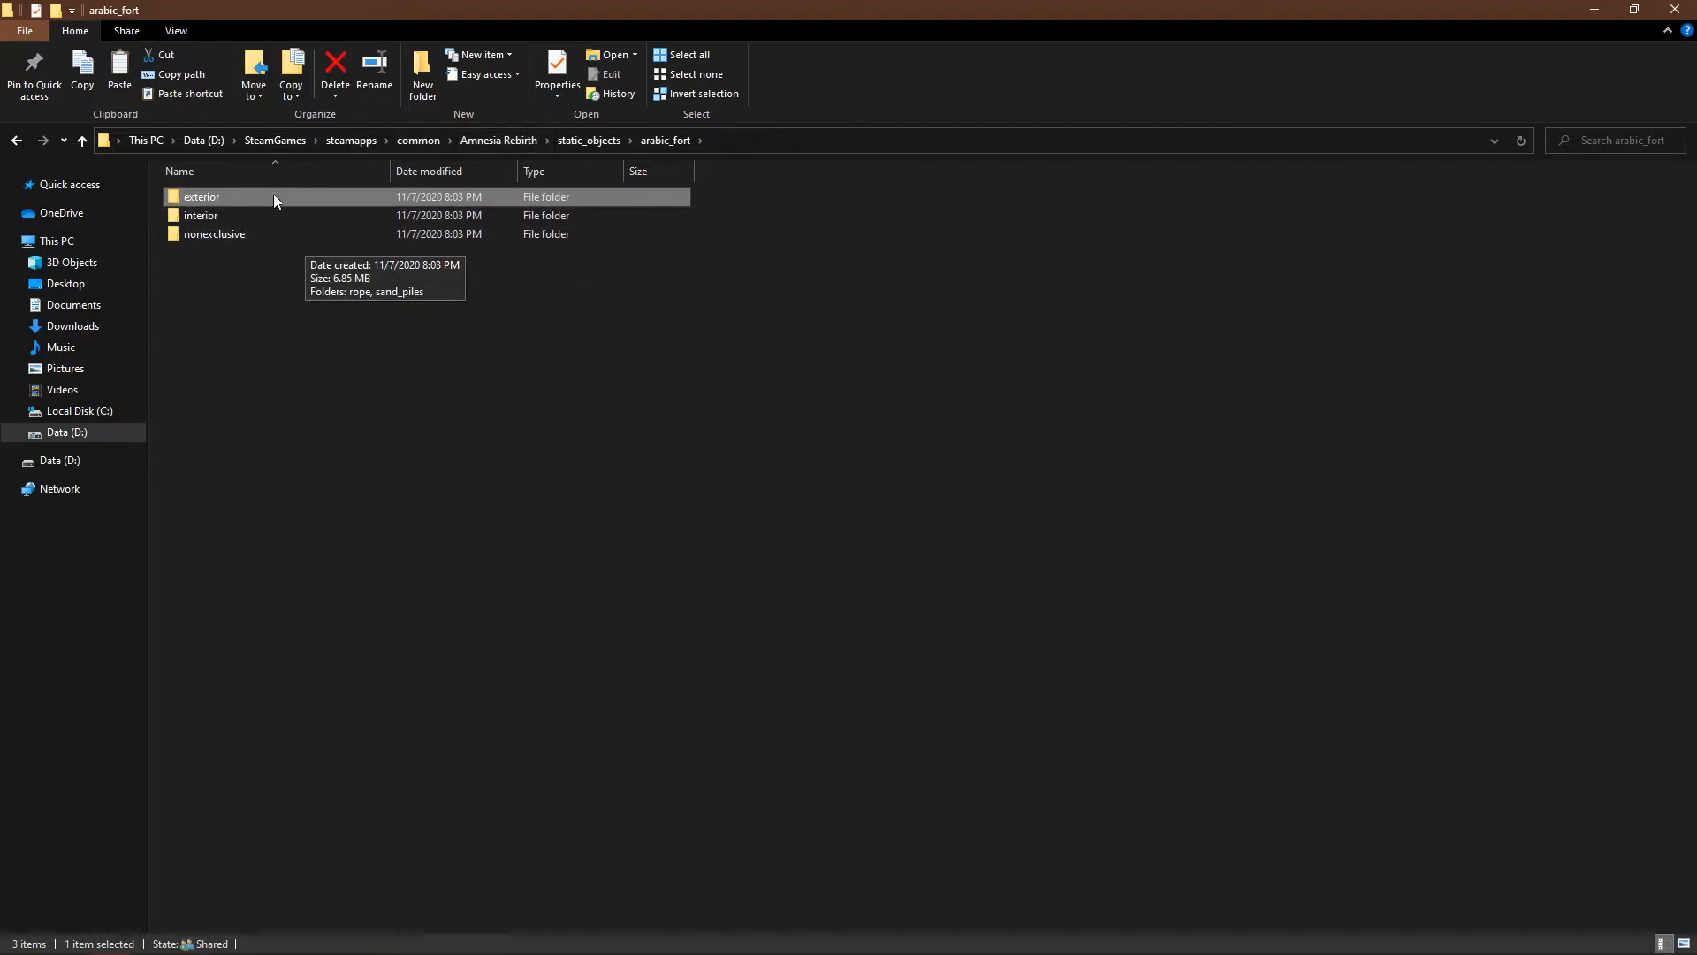
Step: Paste the copied exterior folder into mods/thewake/assets/static_objects
{"action": "left_click", "coordinate": [499, 140]}
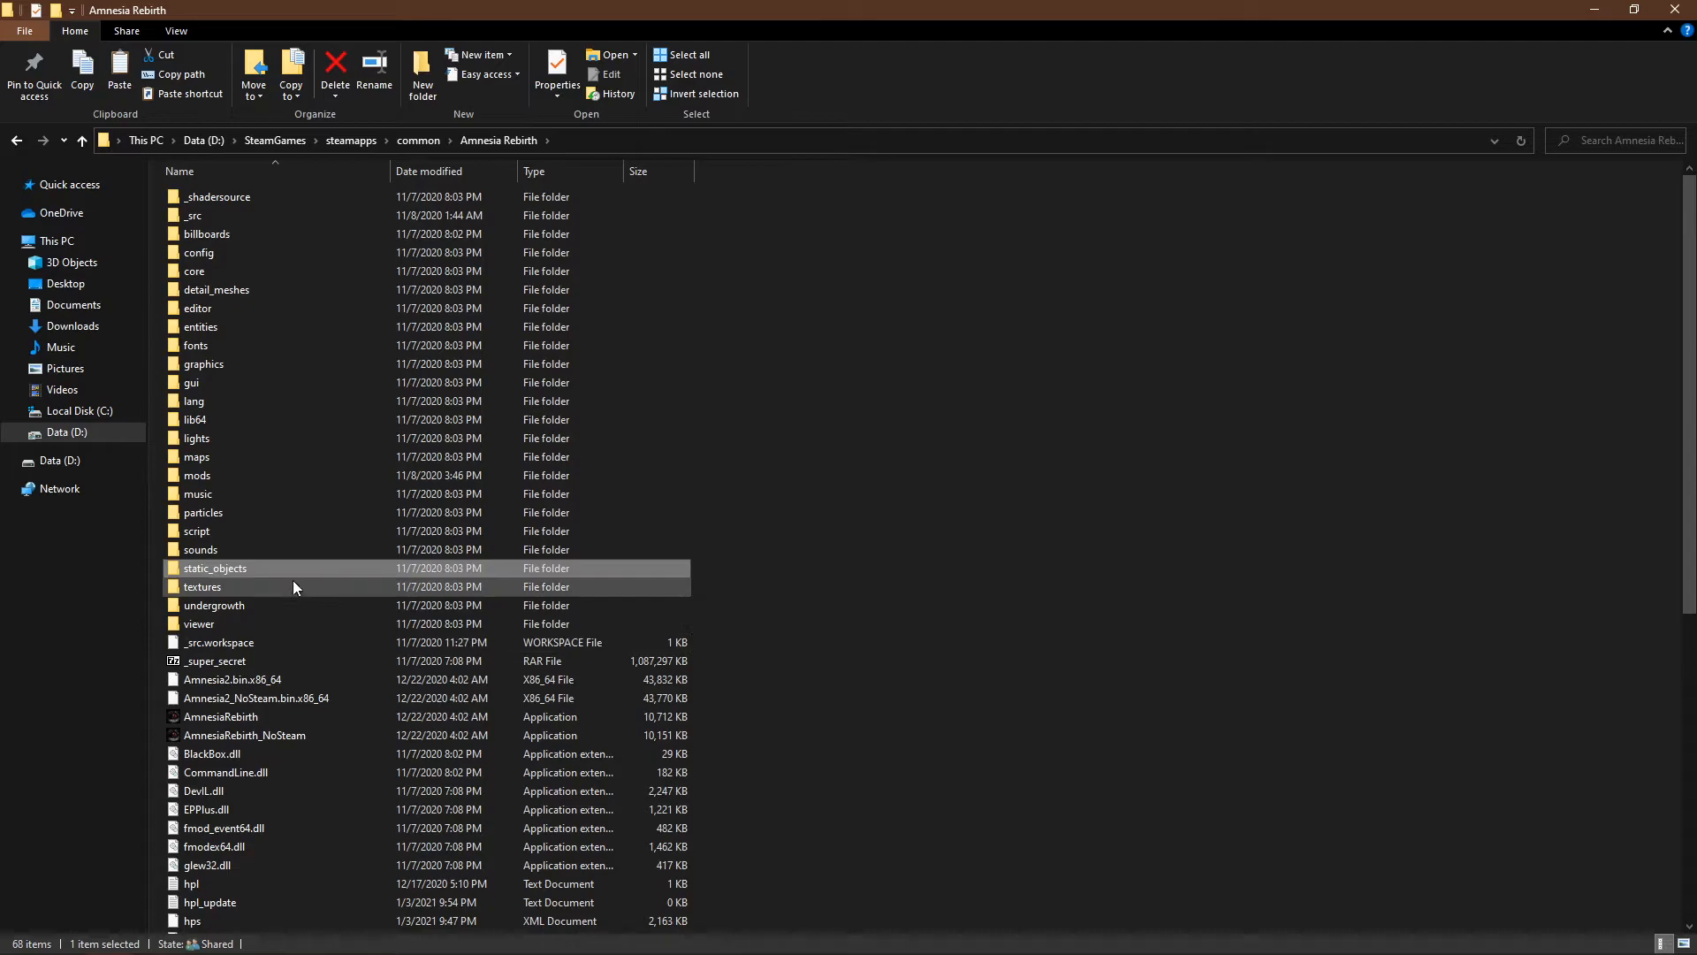
{"action": "left_click", "coordinate": [236, 463]}
{"action": "double_click", "coordinate": [214, 474]}
{"action": "double_click", "coordinate": [300, 216]}
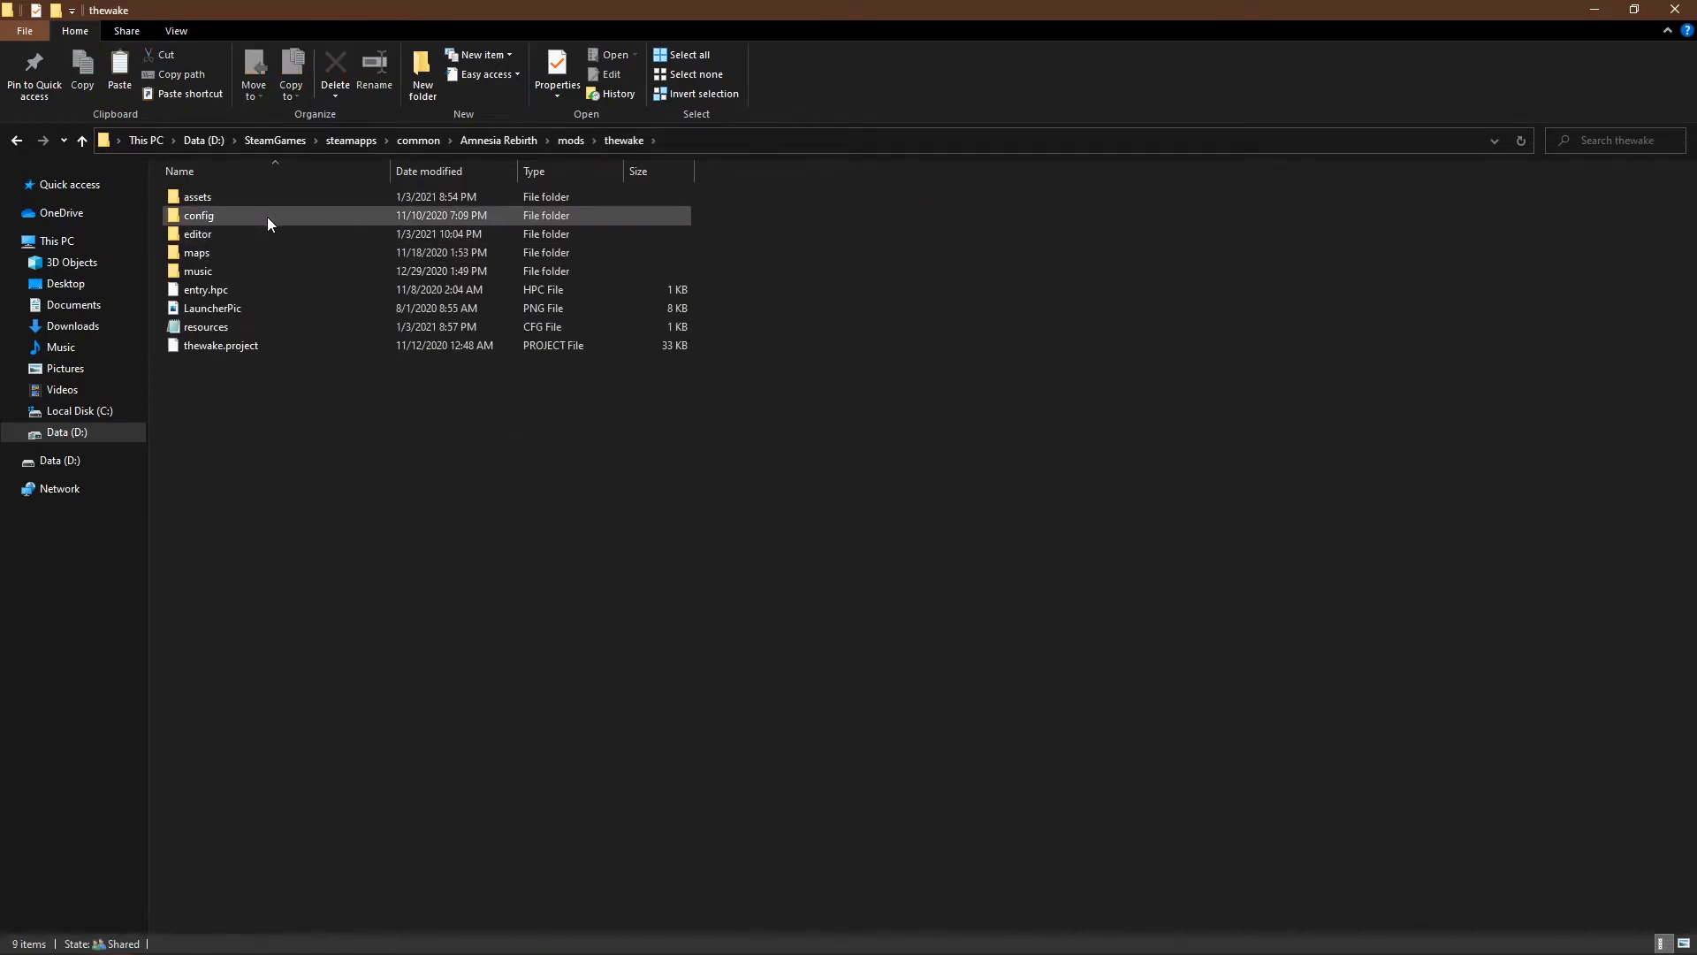
{"action": "double_click", "coordinate": [241, 198]}
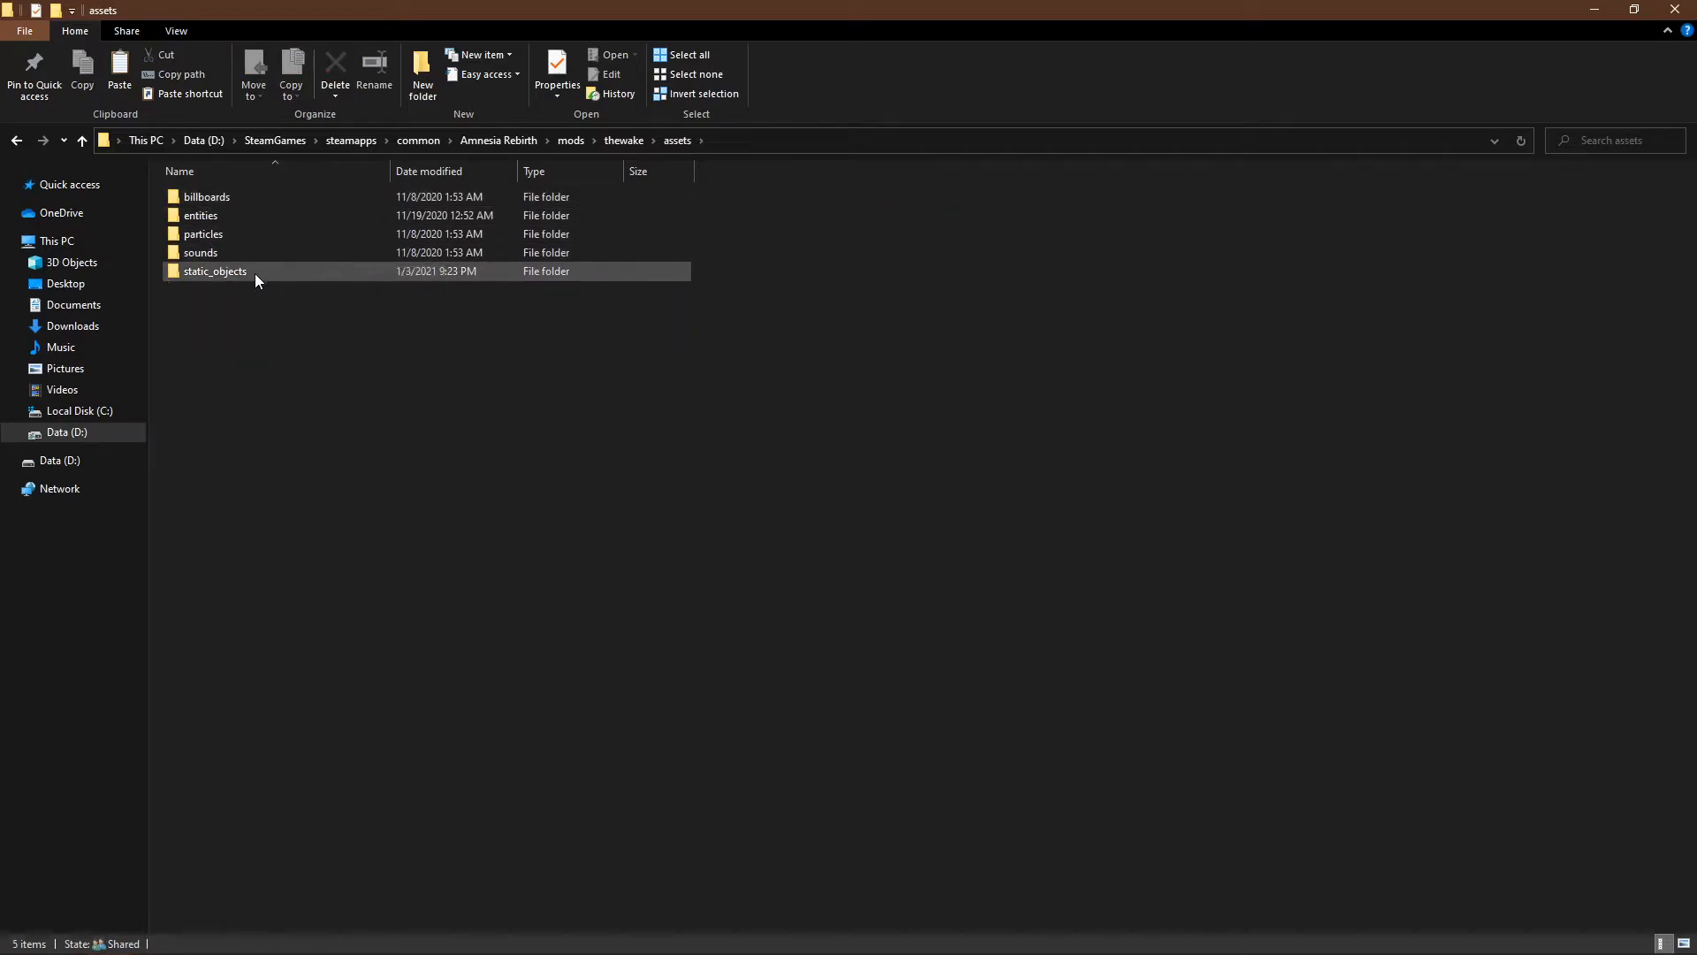
{"action": "double_click", "coordinate": [256, 279]}
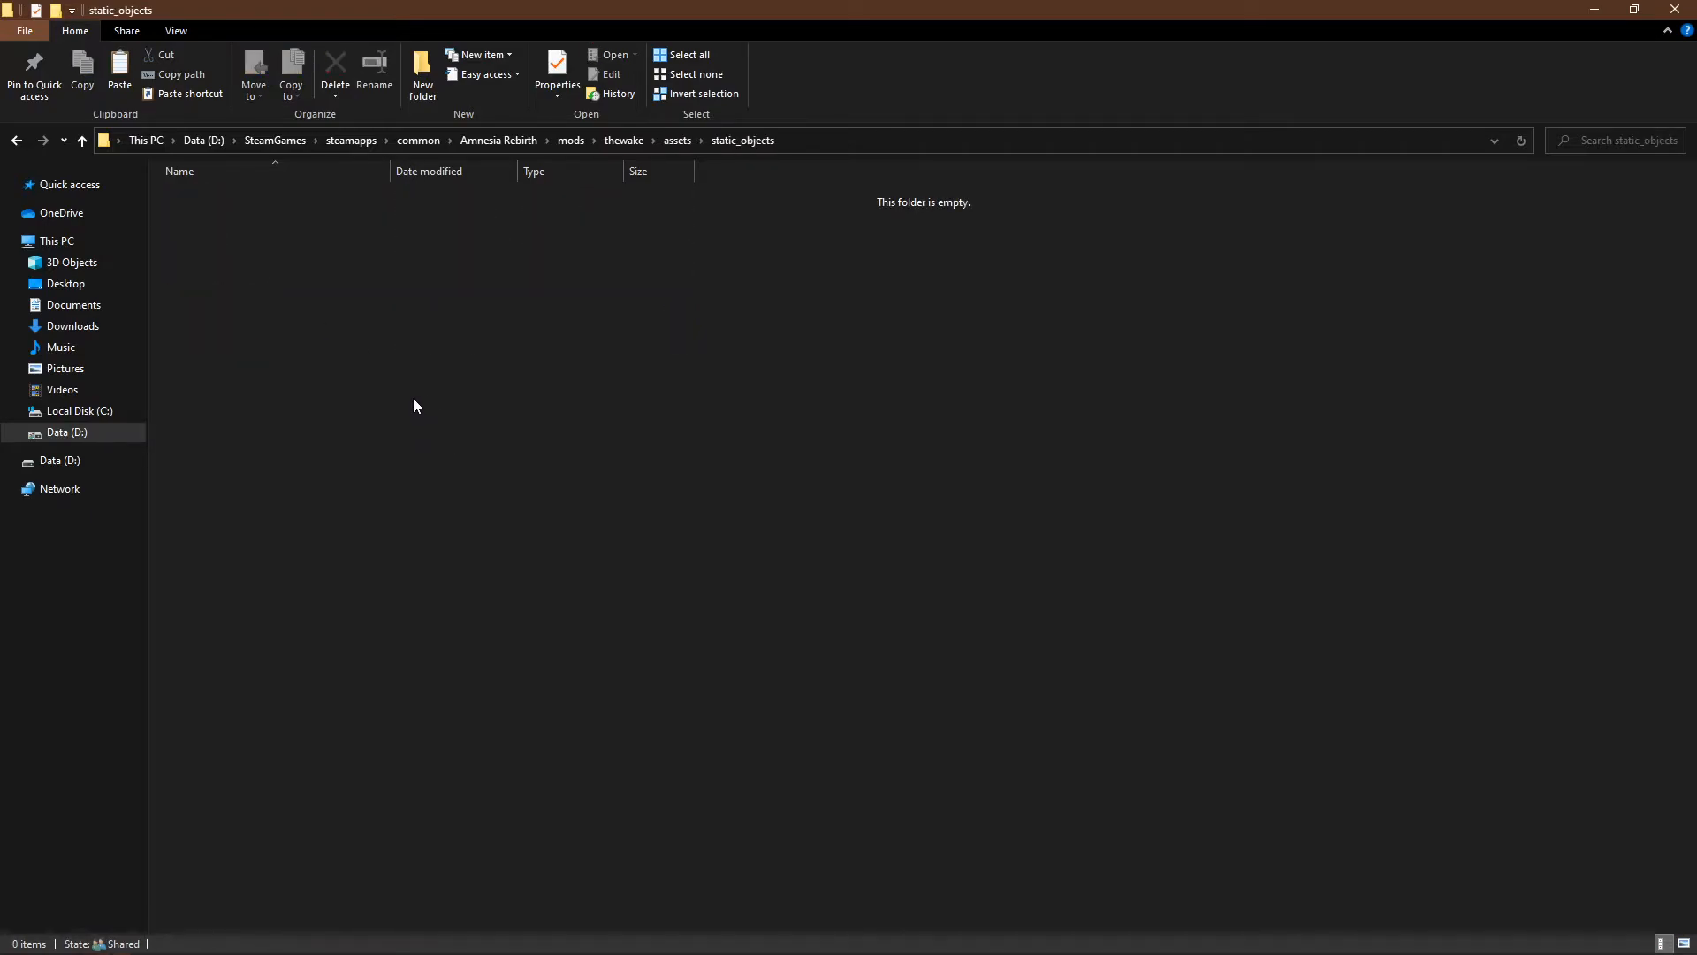
{"action": "key", "text": "ctrl+v"}
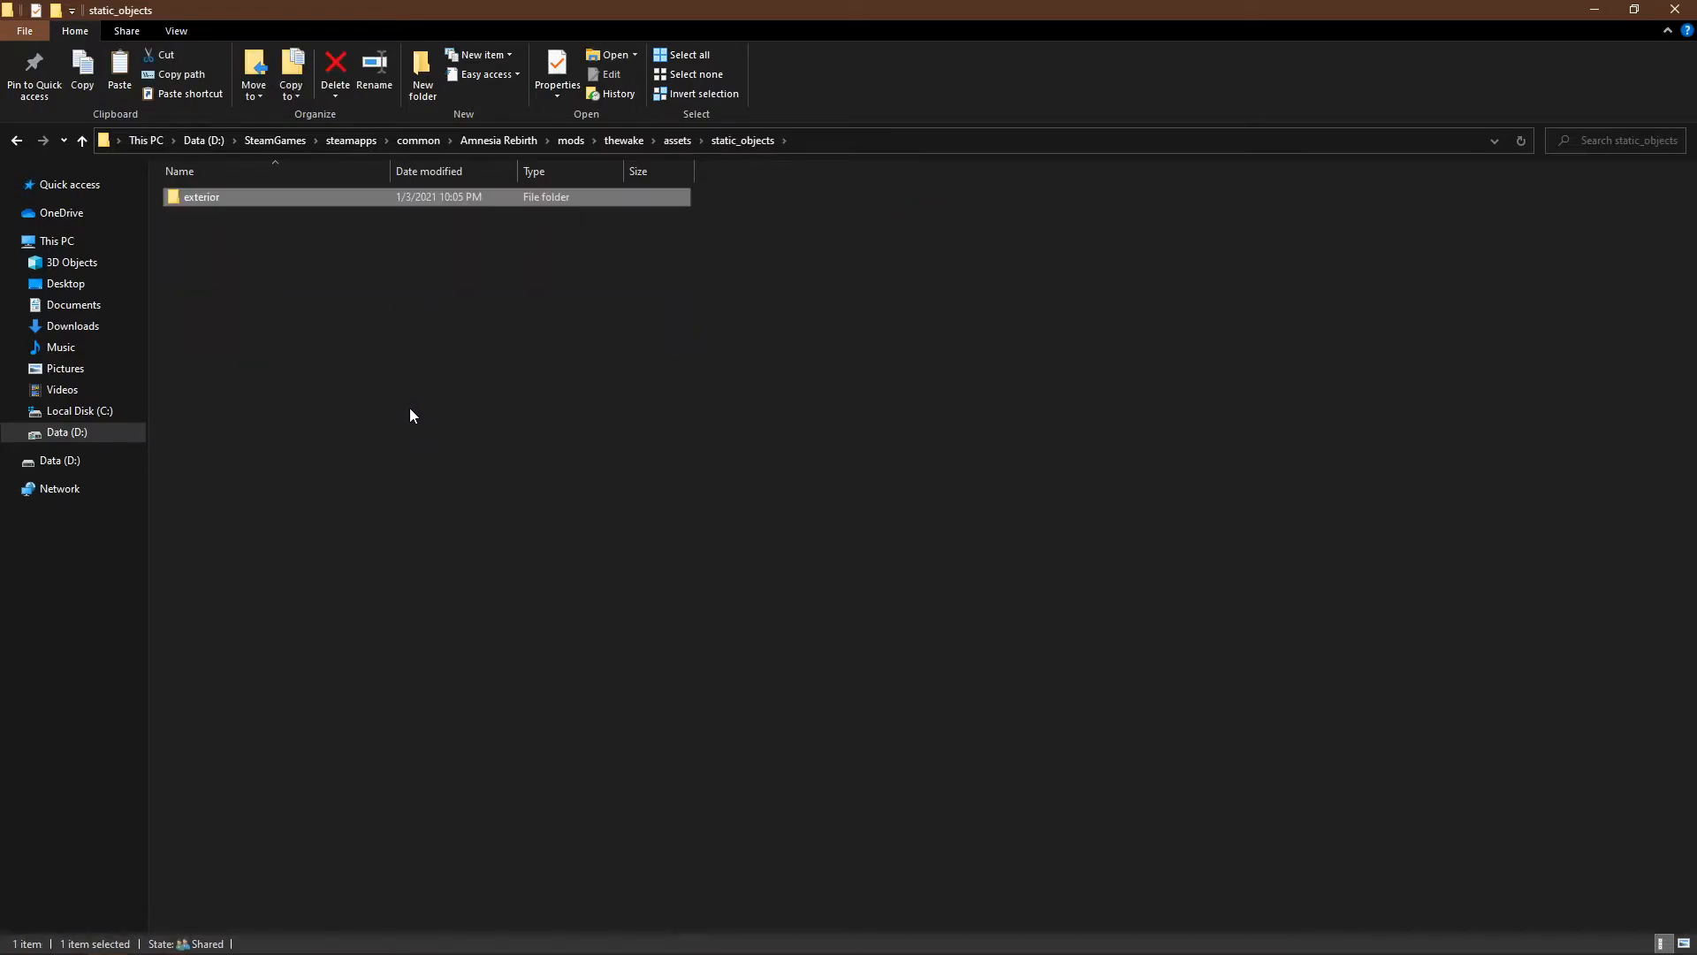
Step: Delete the walls folder from the pasted exterior folder, keeping fountain, and check the files inside fountain
{"action": "double_click", "coordinate": [215, 196]}
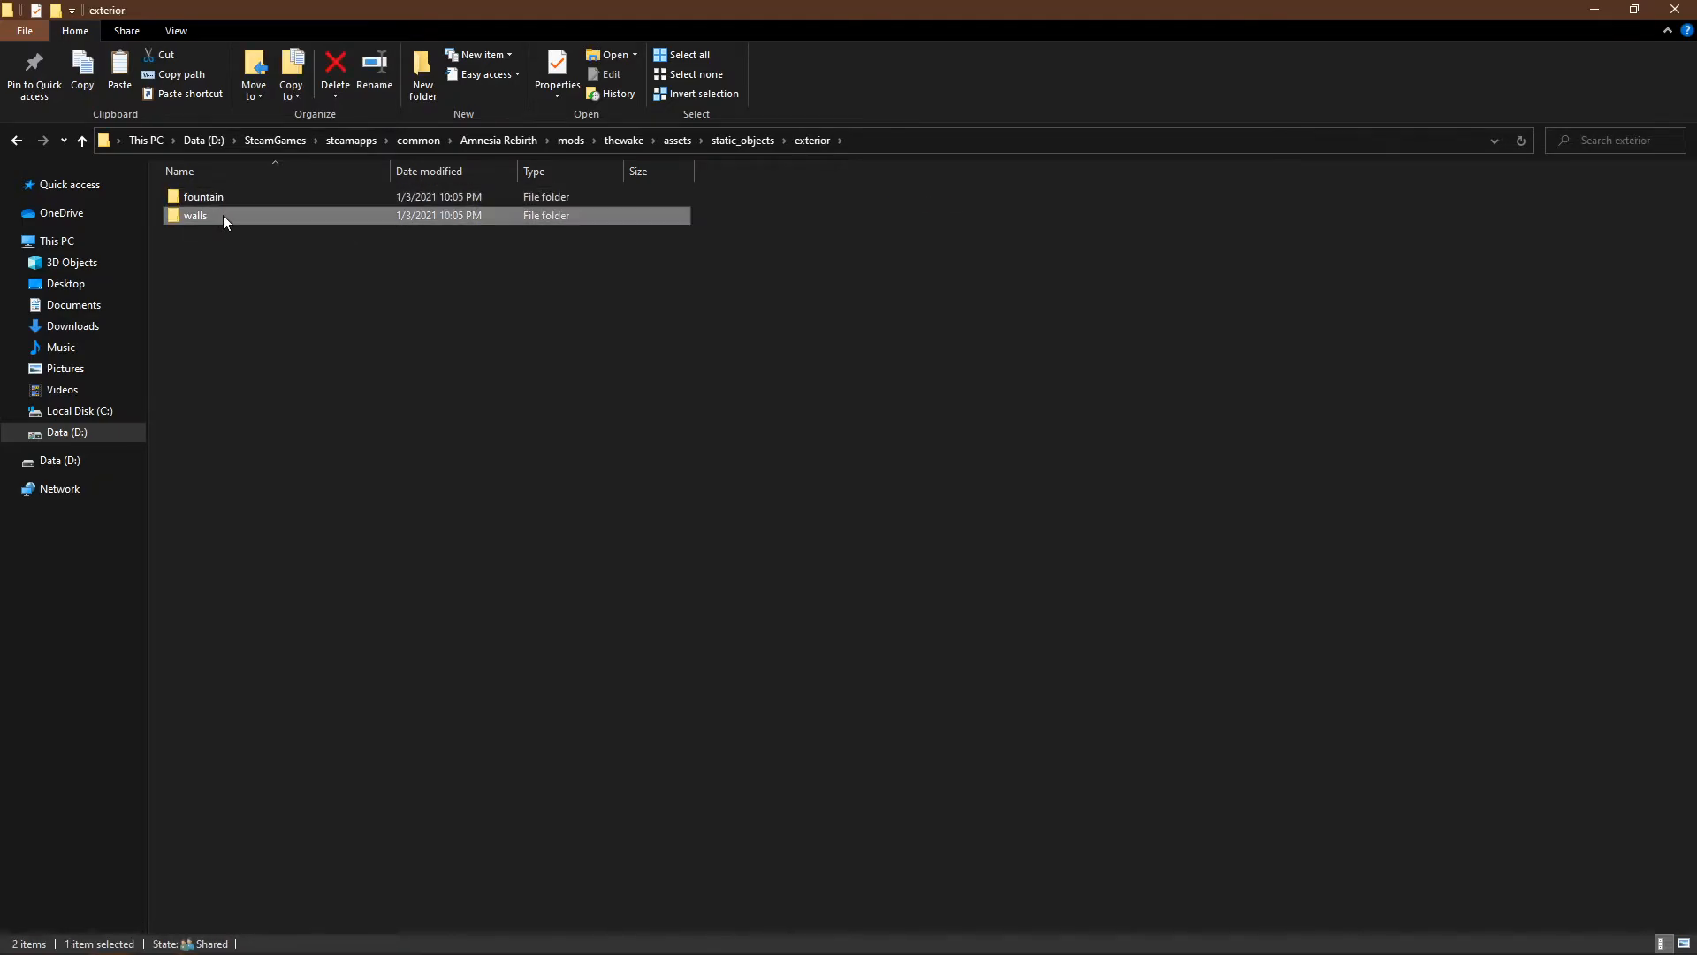
{"action": "double_click", "coordinate": [223, 214]}
{"action": "left_click", "coordinate": [17, 141]}
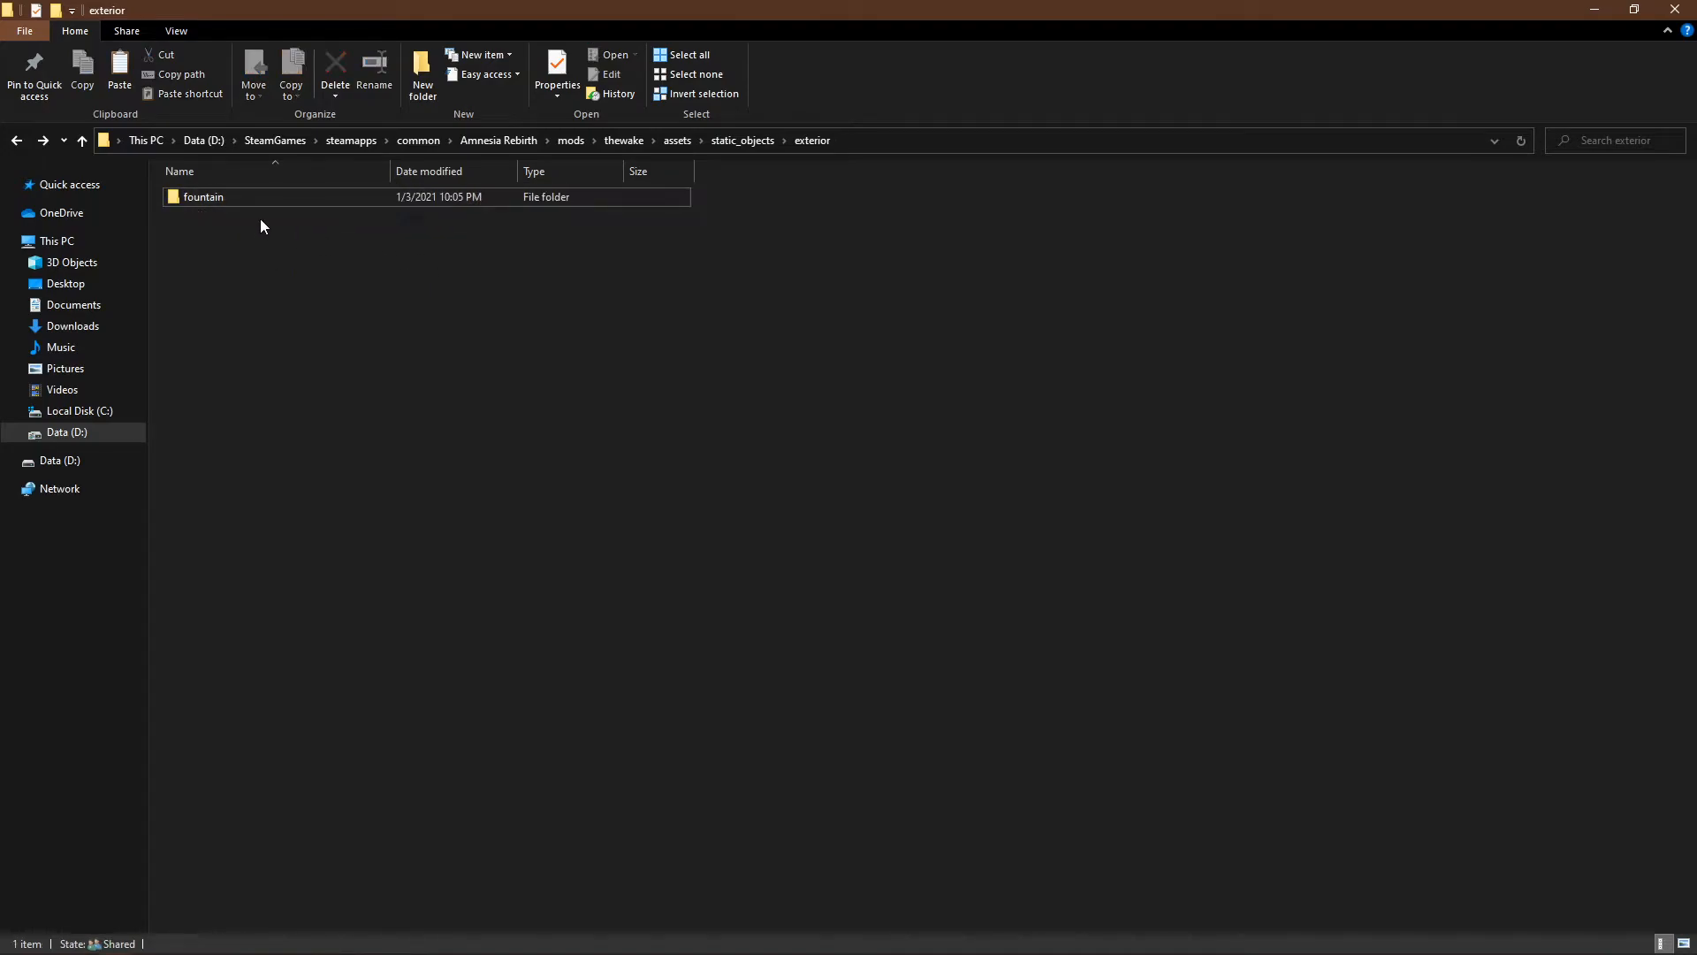
{"action": "double_click", "coordinate": [247, 202]}
{"action": "left_click_drag", "start_coordinate": [367, 297], "coordinate": [246, 298]}
{"action": "left_click", "coordinate": [18, 145]}
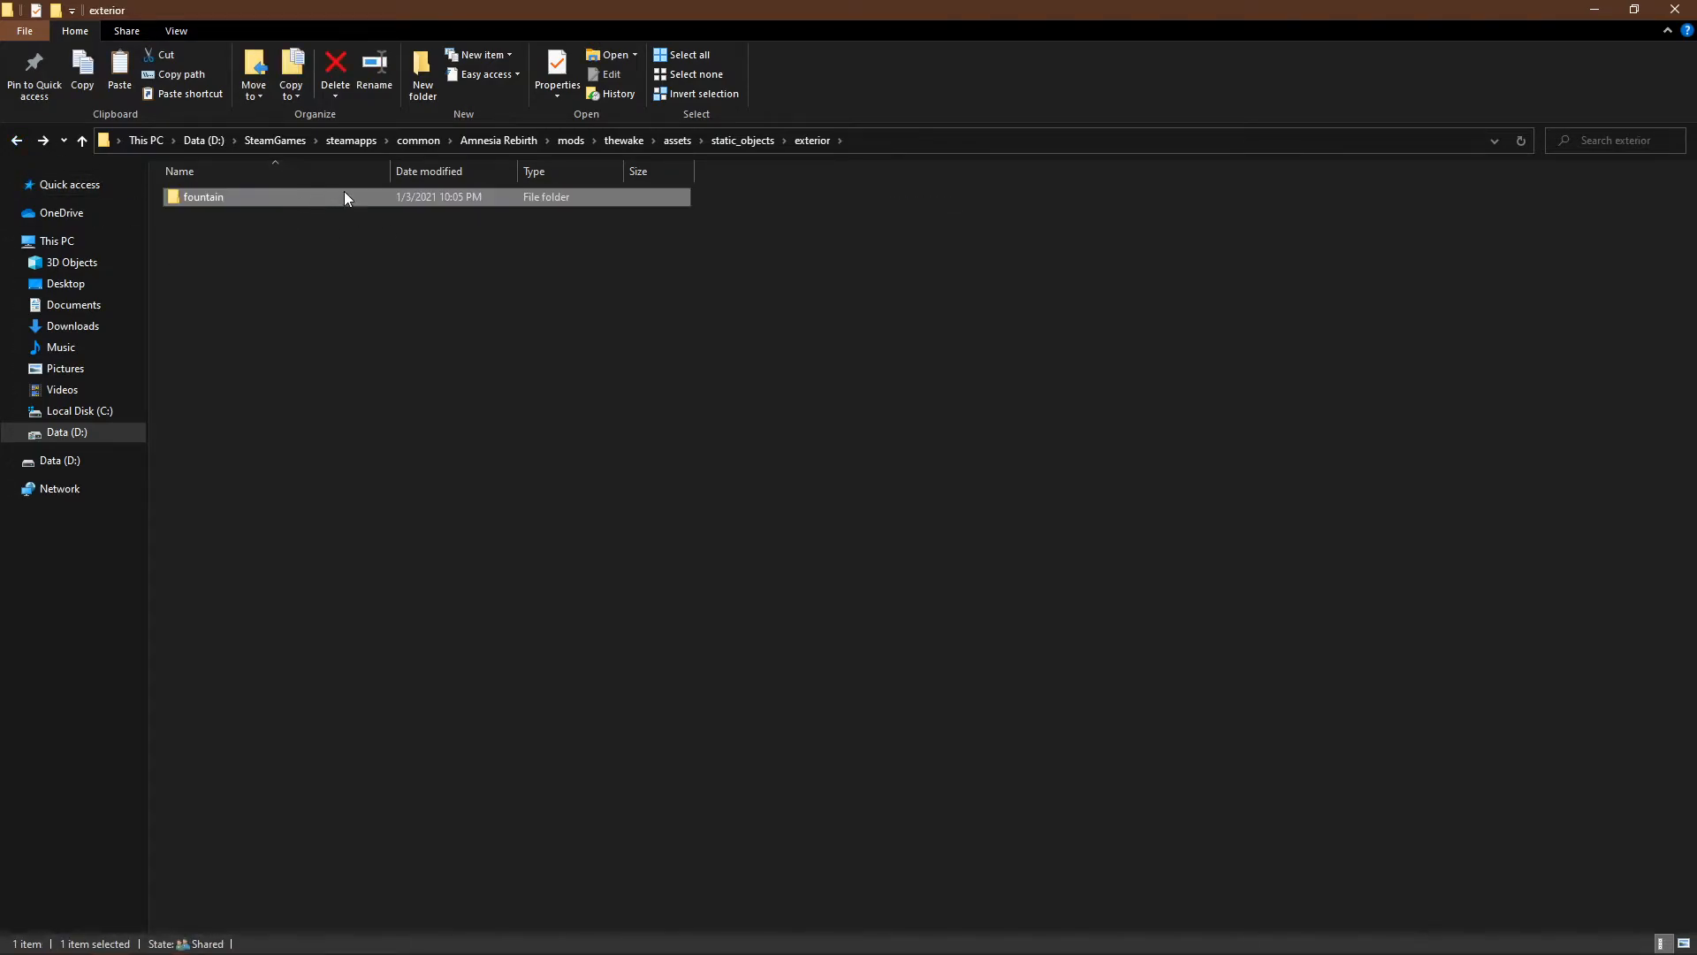
Step: Rename the exterior folder in the mod's static_objects to exterior_custom
{"action": "left_click", "coordinate": [16, 140]}
{"action": "left_click", "coordinate": [203, 193]}
{"action": "left_click", "coordinate": [359, 211]}
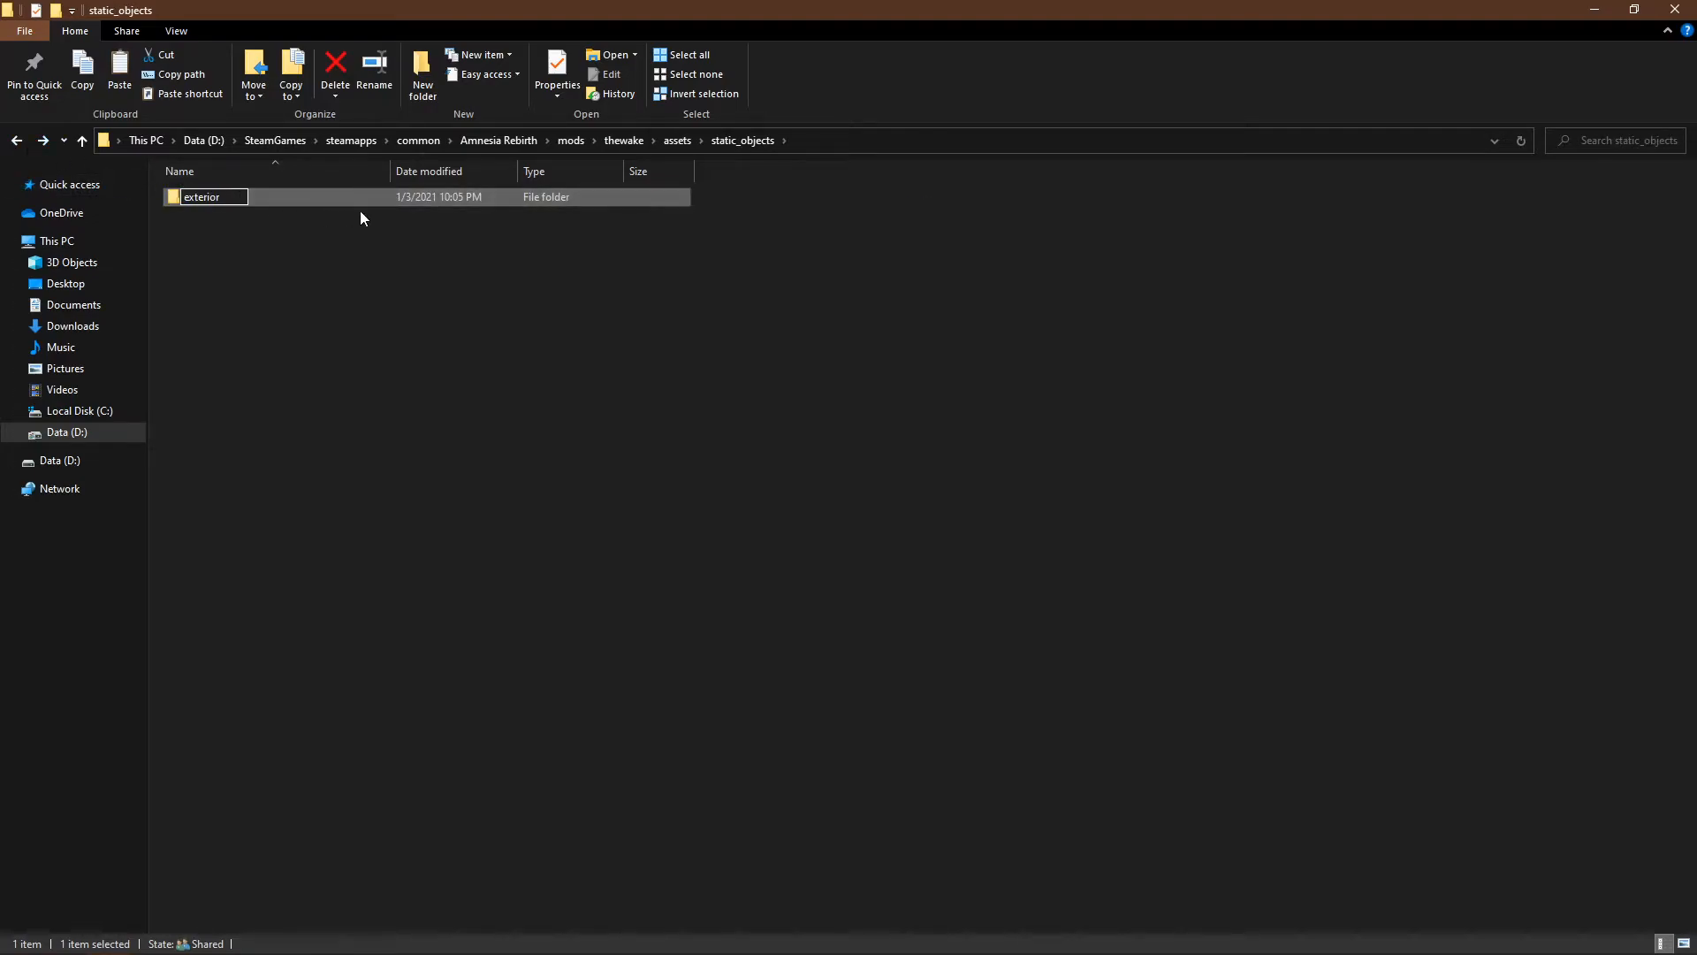
{"action": "type", "text": "_custoim"}
{"action": "key", "text": "BackSpace"}
{"action": "key", "text": "BackSpace"}
{"action": "type", "text": "m"}
{"action": "key", "text": "Return"}
Step: Rename the fountain folder inside exterior_custom to fountain_custom and open it
{"action": "double_click", "coordinate": [325, 193]}
{"action": "left_click", "coordinate": [255, 204]}
{"action": "left_click", "coordinate": [260, 198]}
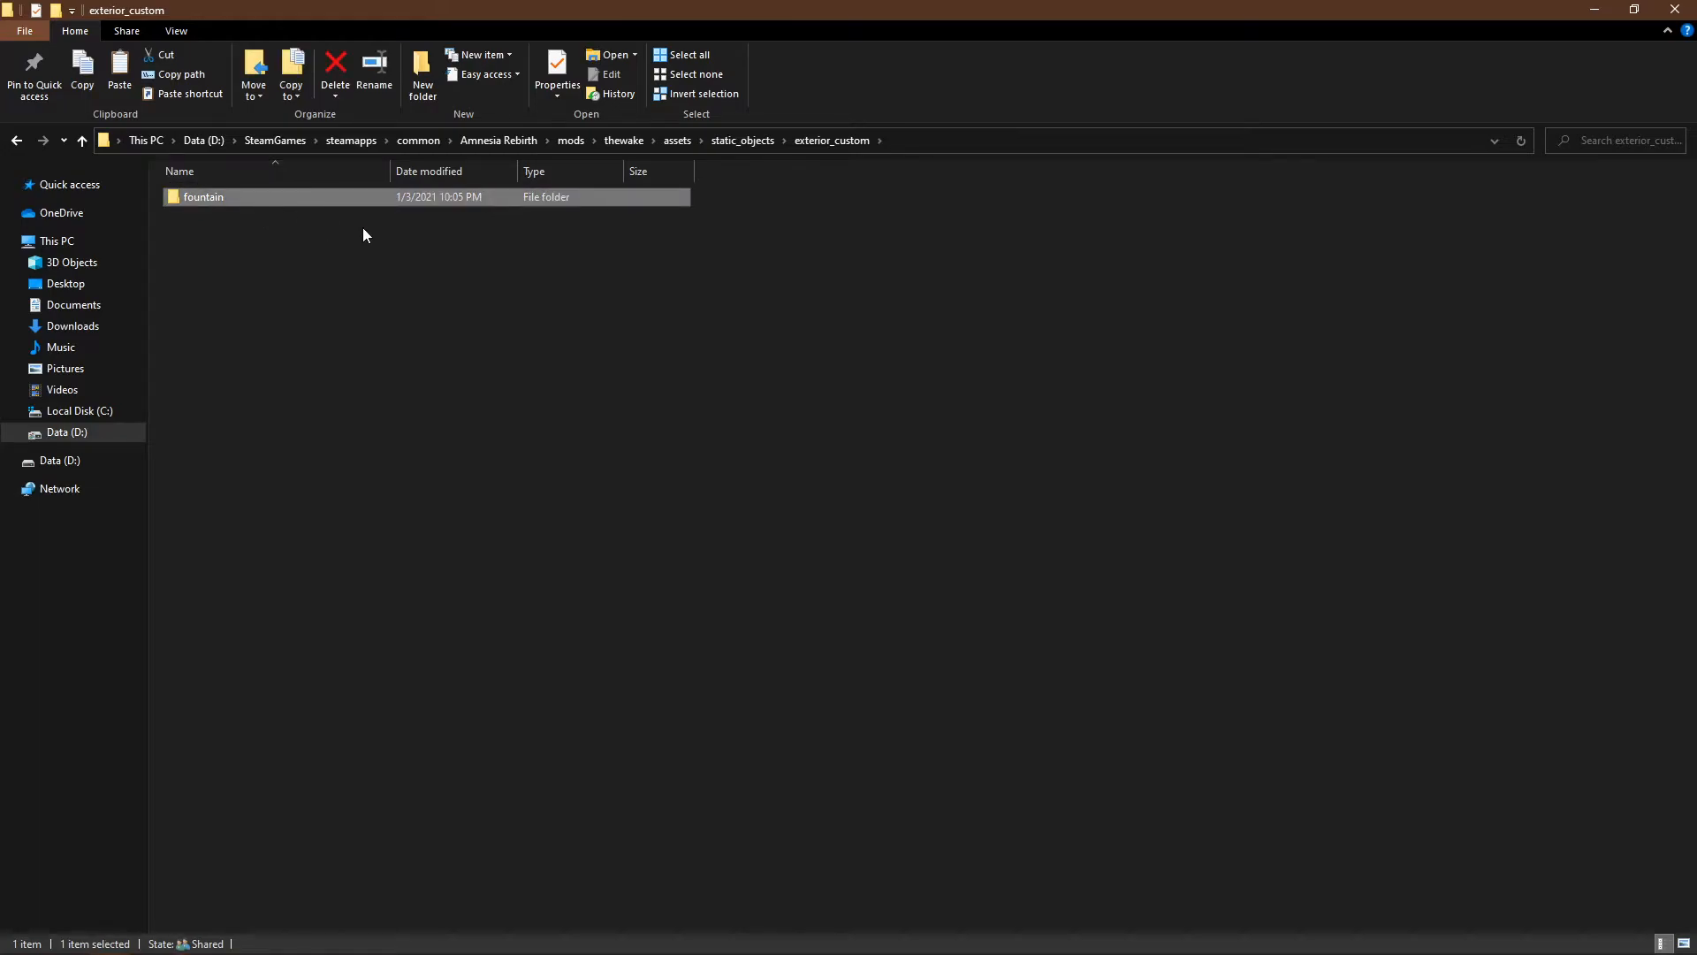
{"action": "key", "text": "End"}
{"action": "type", "text": "_custom"}
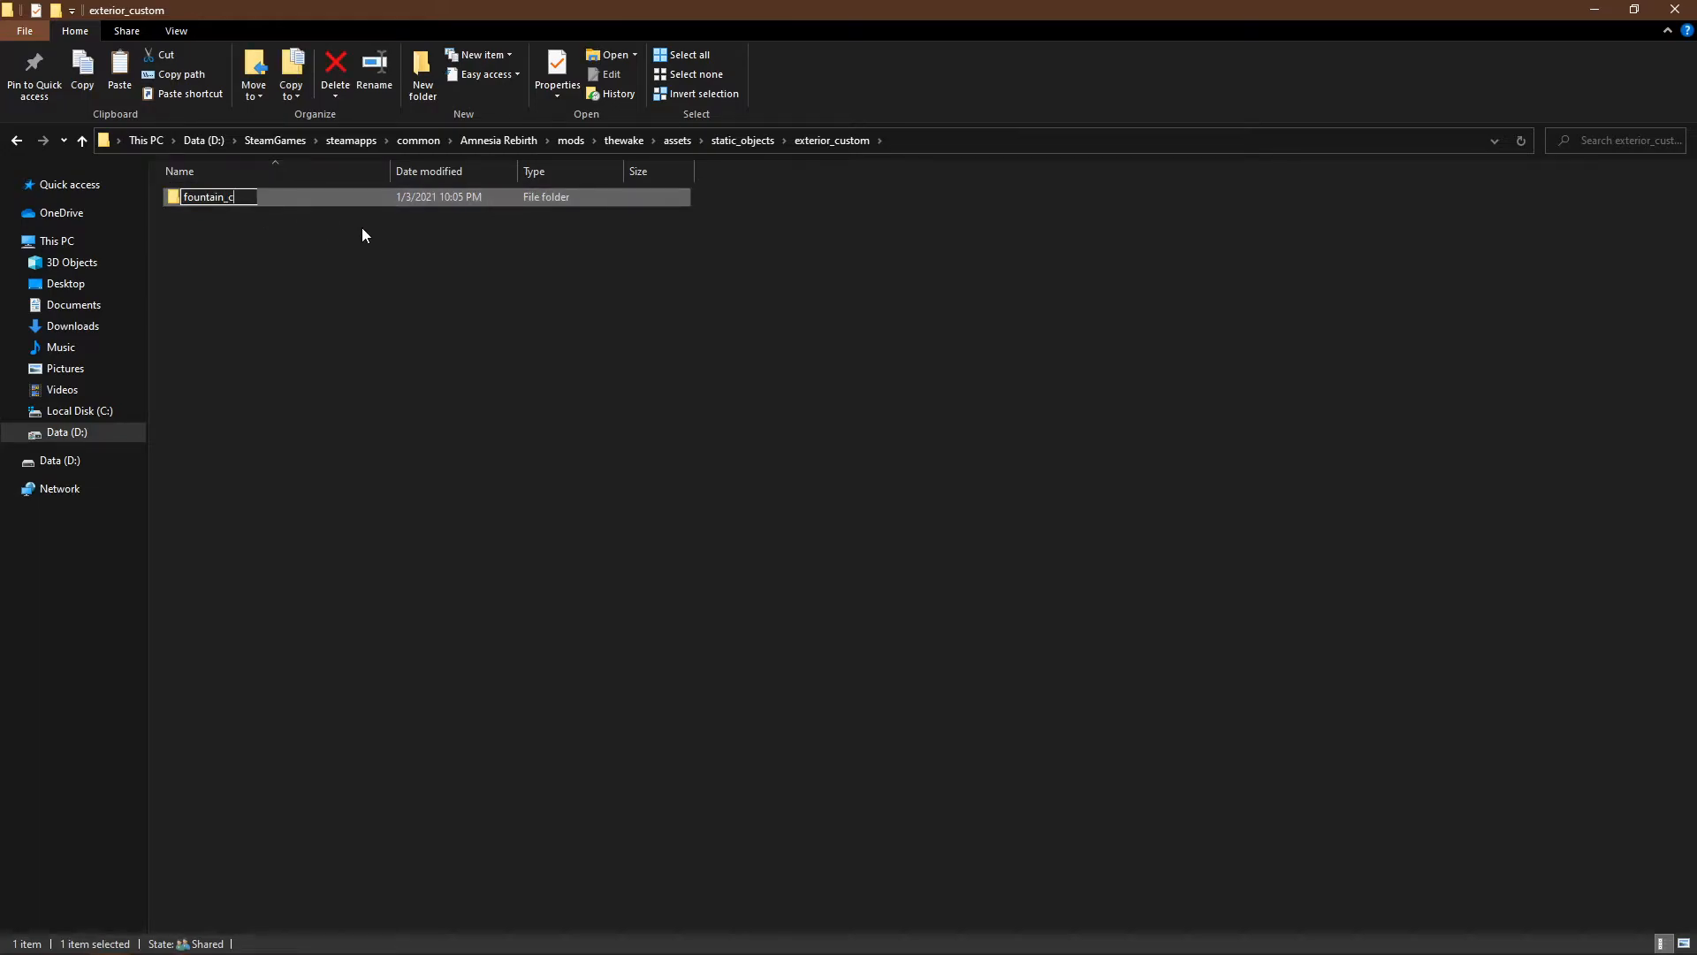
{"action": "key", "text": "Return"}
{"action": "key", "text": "Return"}
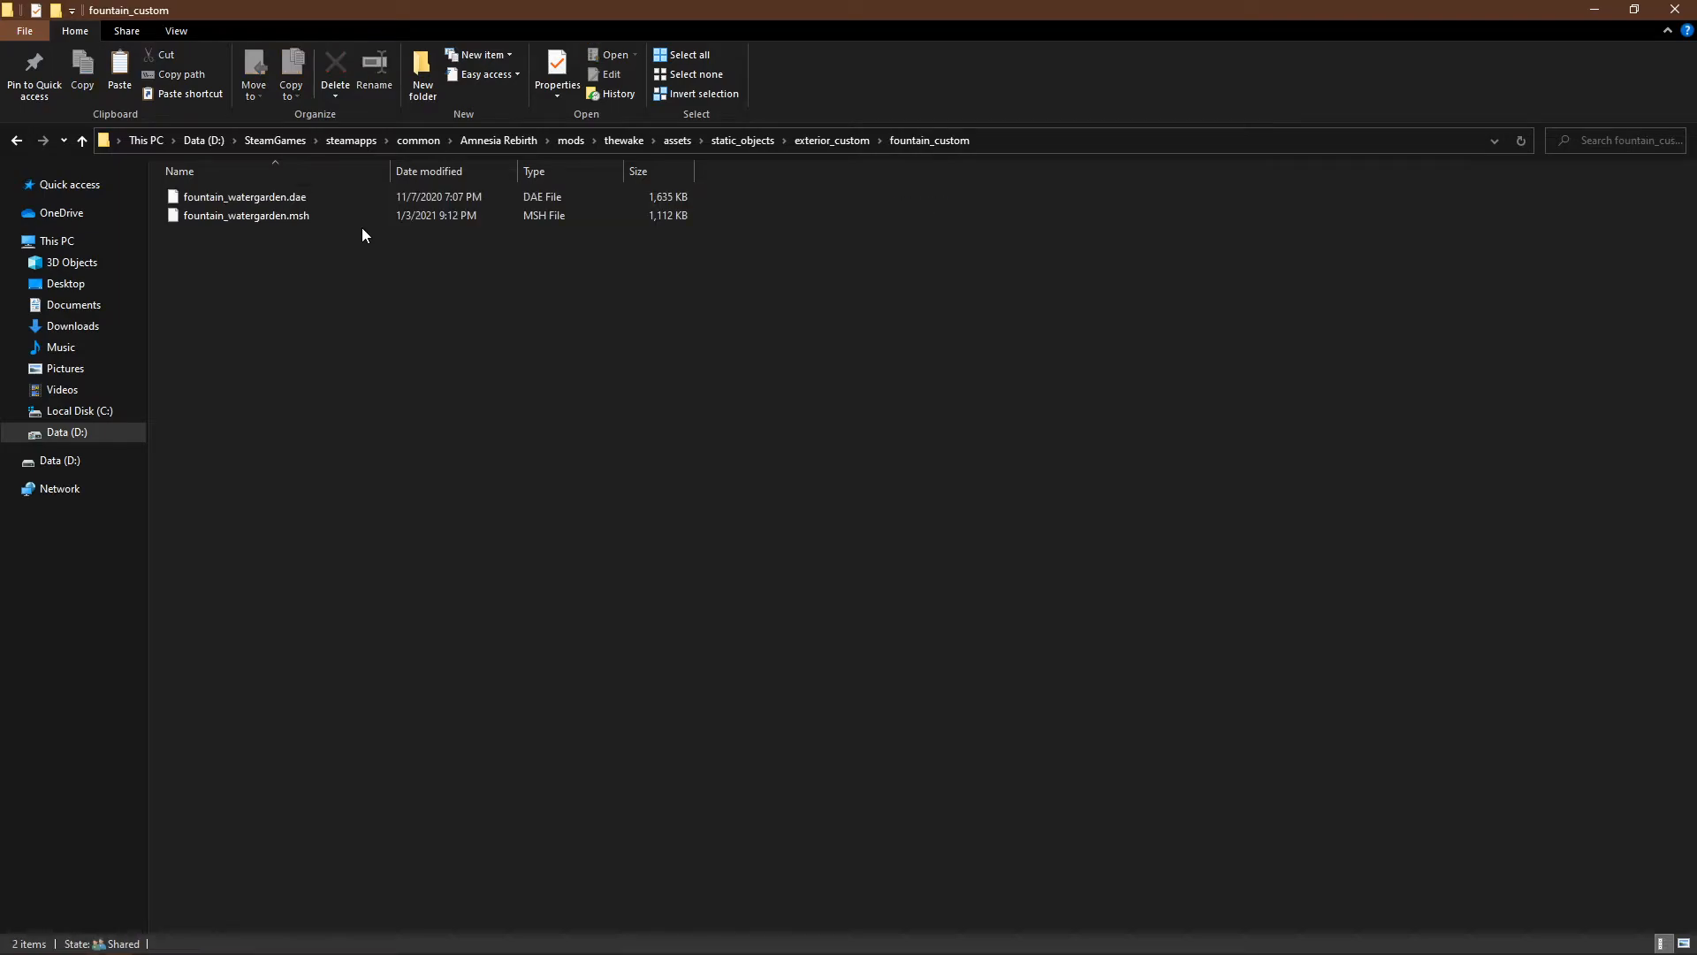
Step: Rename fountain_watergarden.dae to custom_fountain_watergarden.dae, with a single underscore after custom
{"action": "left_click", "coordinate": [231, 196]}
{"action": "left_click", "coordinate": [211, 189]}
{"action": "key", "text": "Escape"}
{"action": "left_click", "coordinate": [189, 203]}
{"action": "key", "text": "Home"}
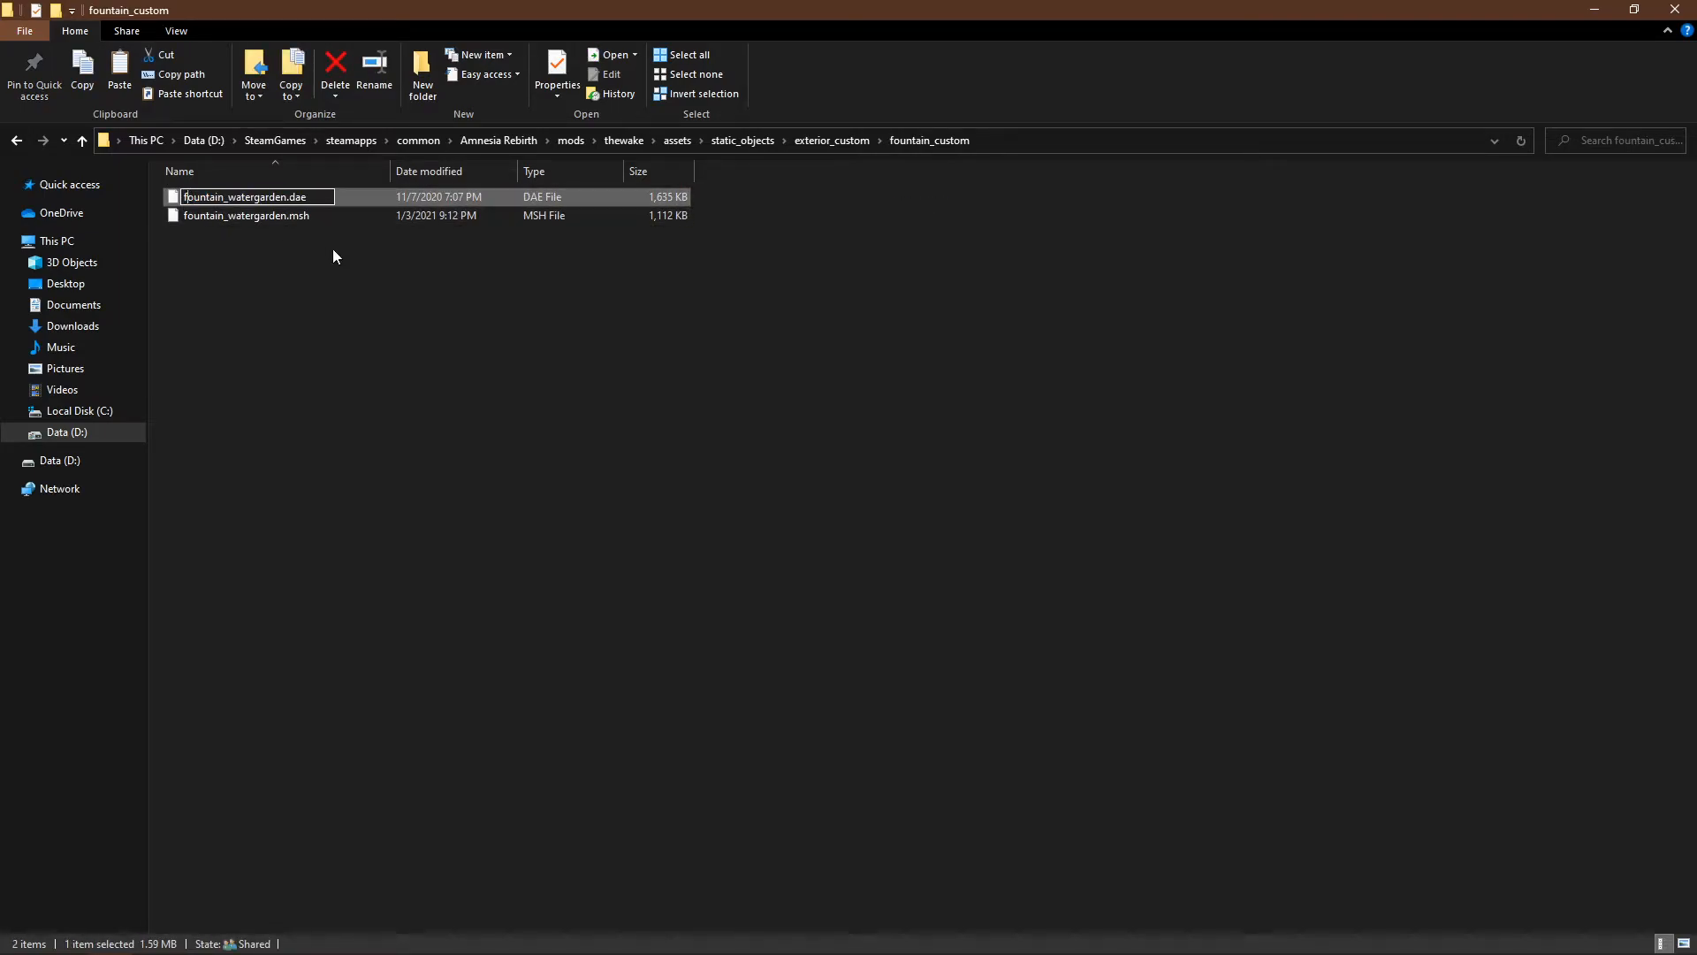
{"action": "type", "text": "custom_"}
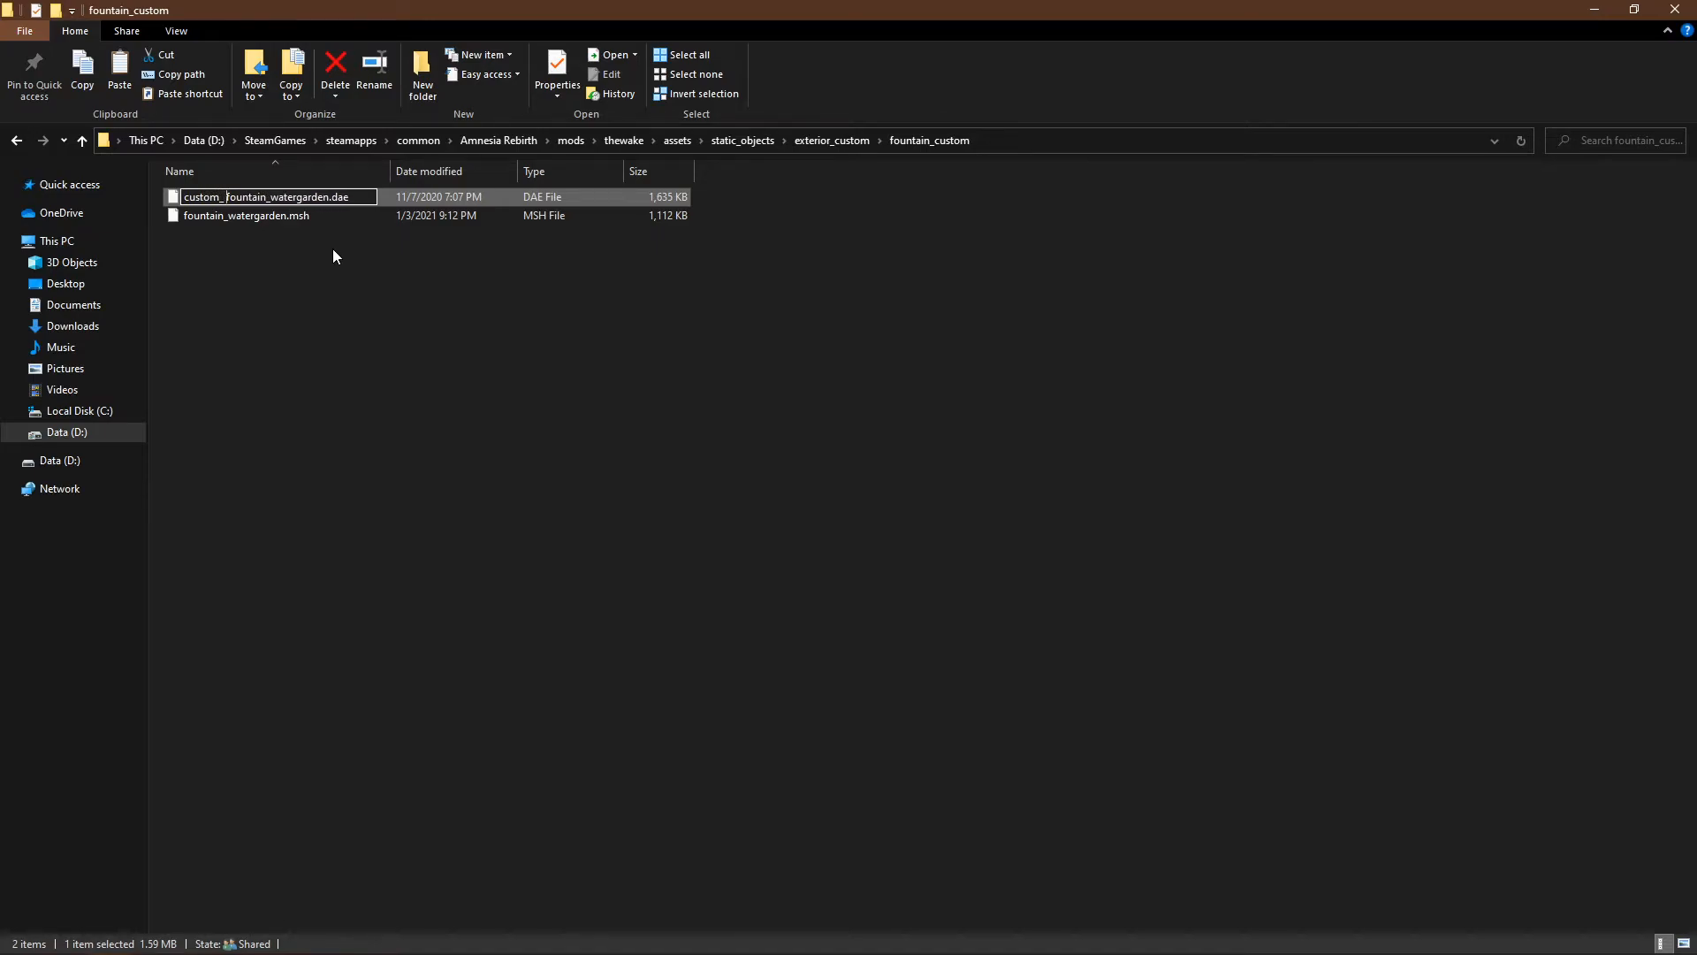
{"action": "key", "text": "Return"}
{"action": "left_click", "coordinate": [200, 217]}
{"action": "left_click", "coordinate": [237, 200]}
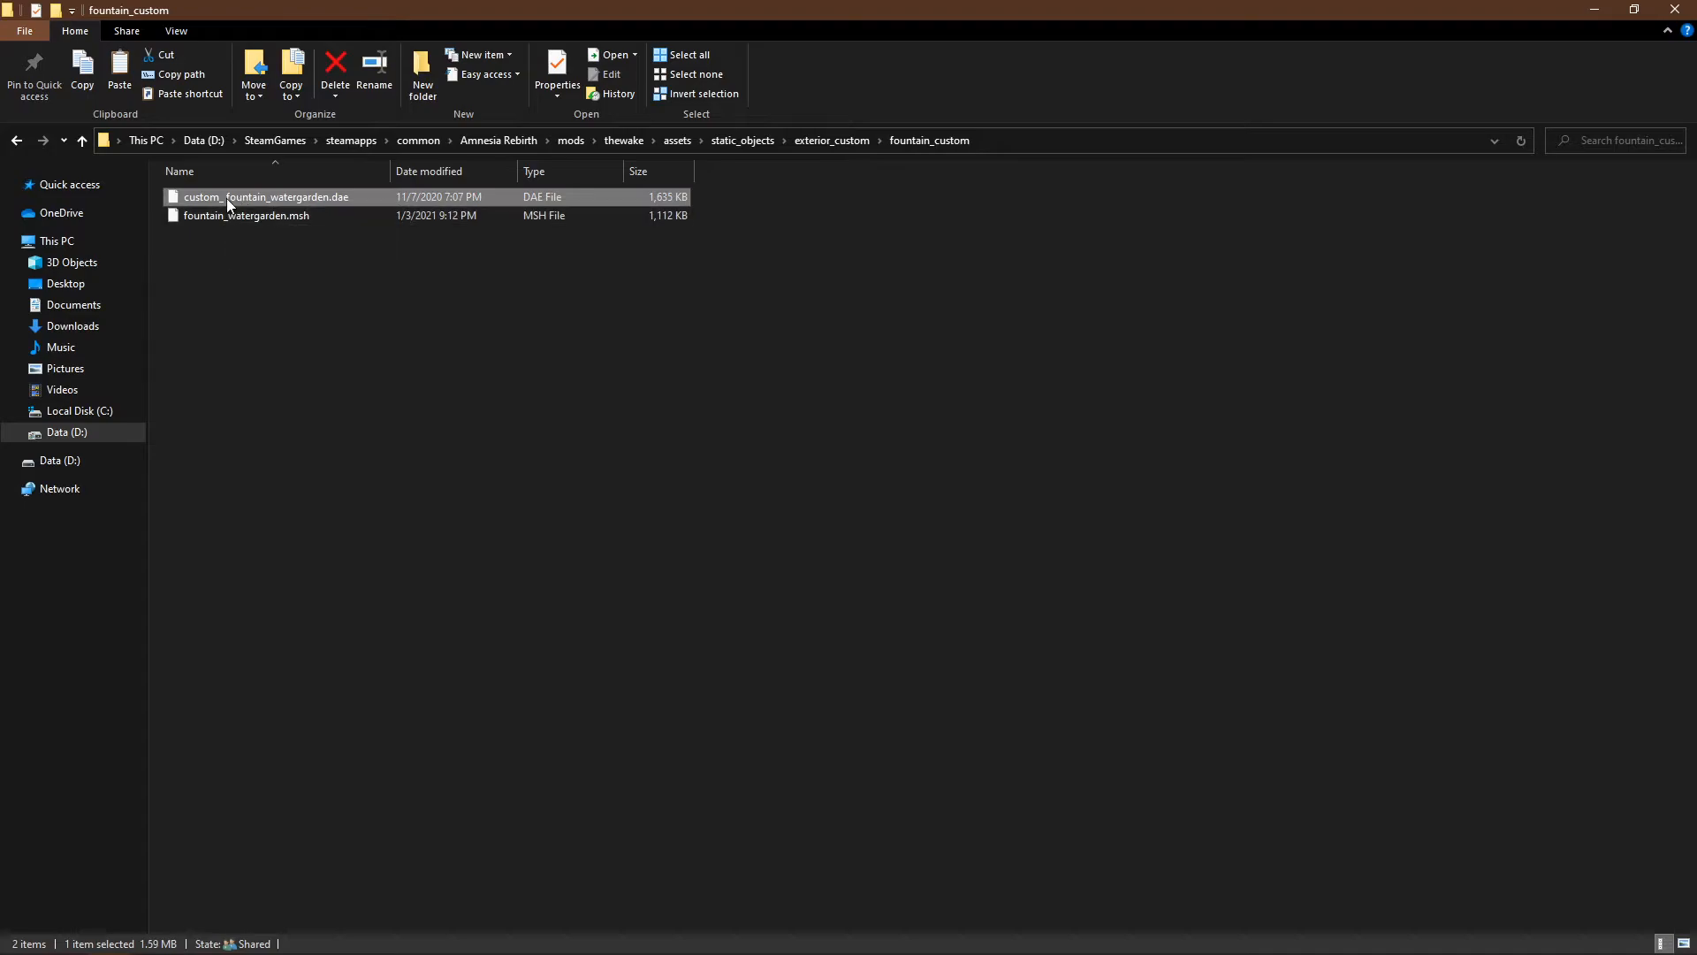
{"action": "left_click", "coordinate": [226, 198]}
{"action": "left_click", "coordinate": [224, 198]}
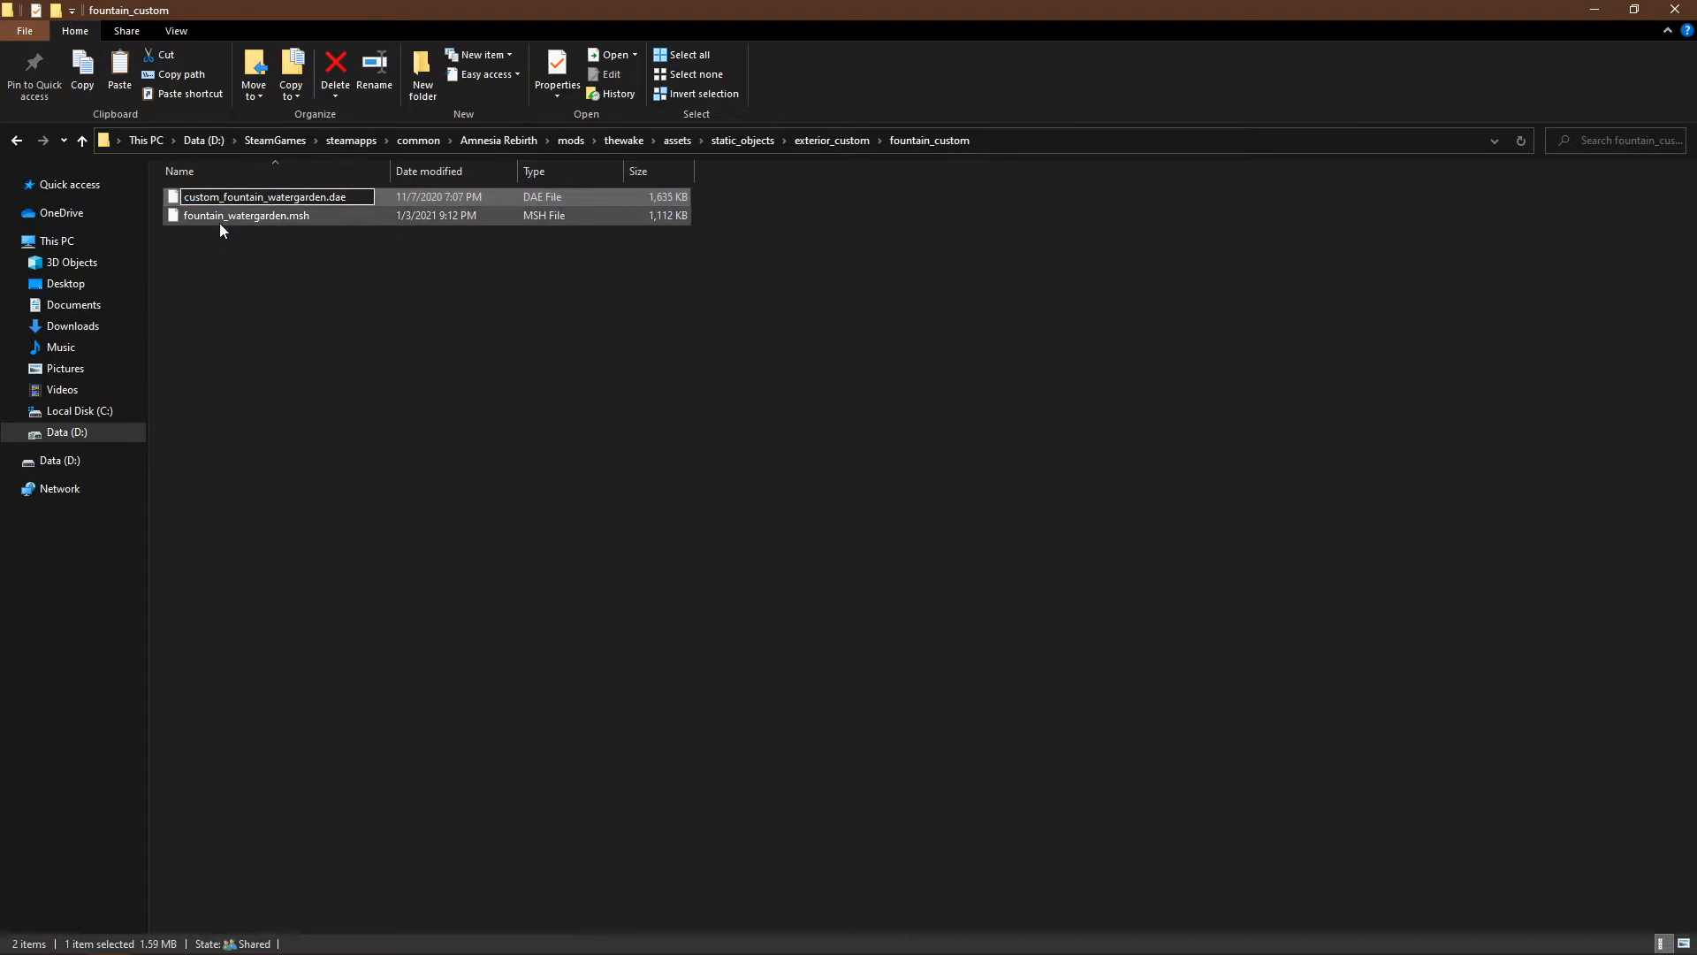
Step: Rename fountain_watergarden.msh to custom_fountain_watergarden.msh so it matches the .dae file in fountain_custom
{"action": "left_click", "coordinate": [220, 221]}
{"action": "left_click", "coordinate": [187, 220]}
{"action": "left_click", "coordinate": [183, 215]}
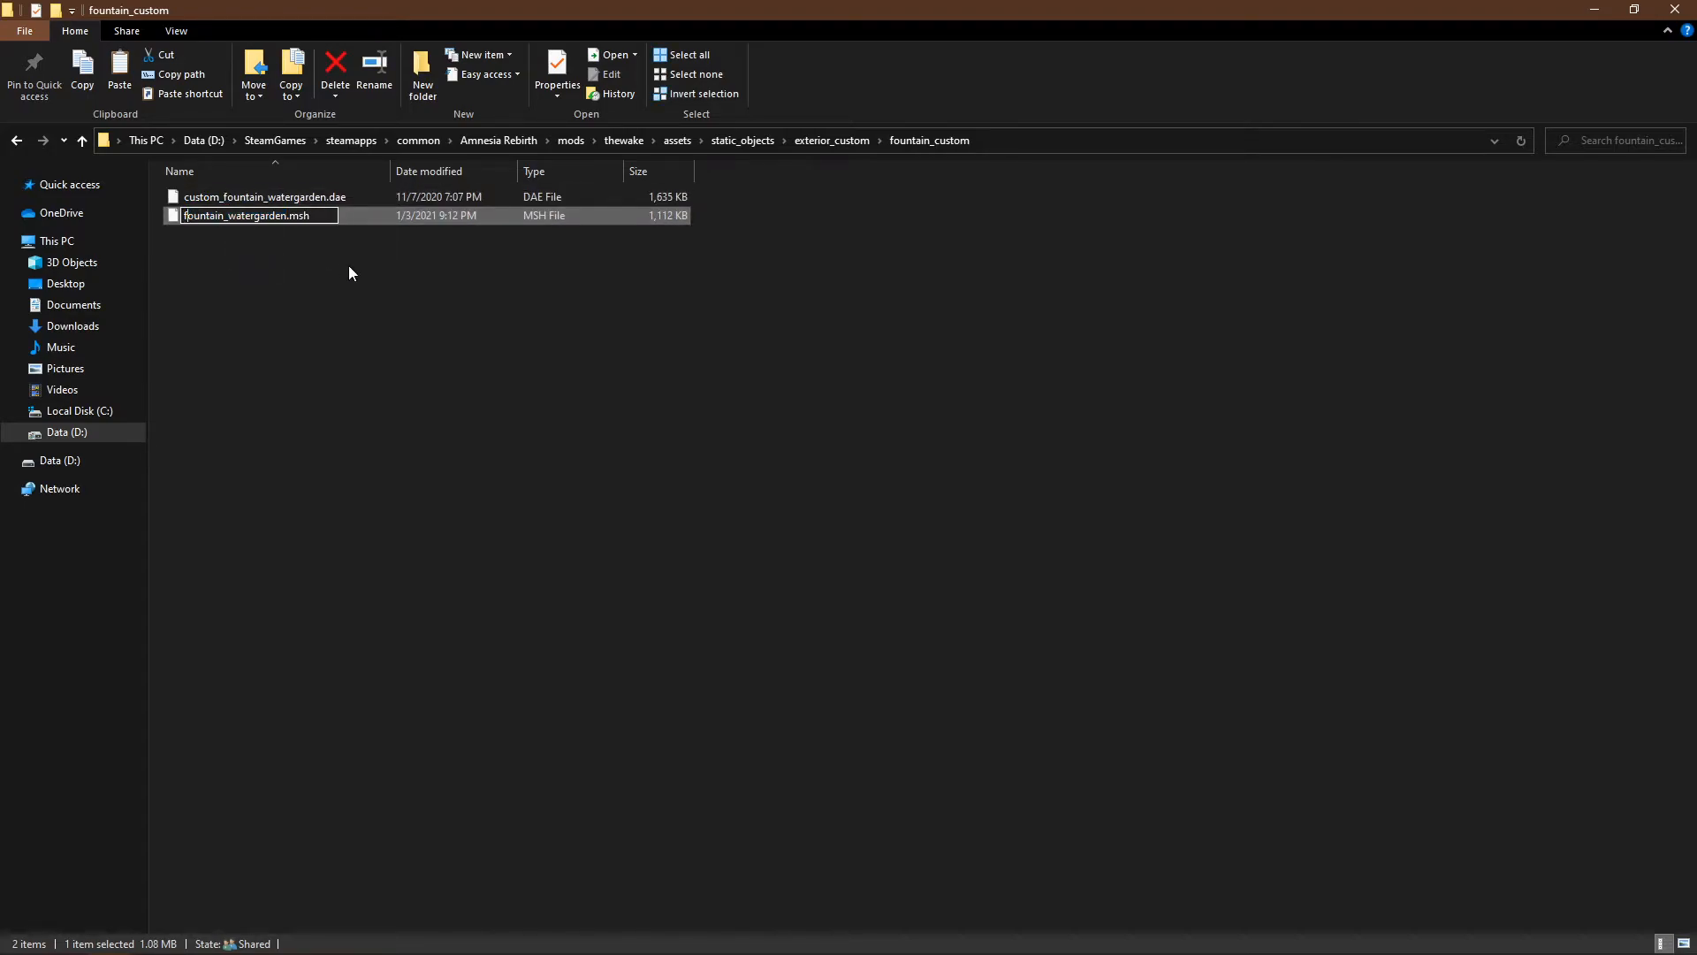
{"action": "type", "text": "custom_fountain_"}
{"action": "left_click", "coordinate": [395, 327]}
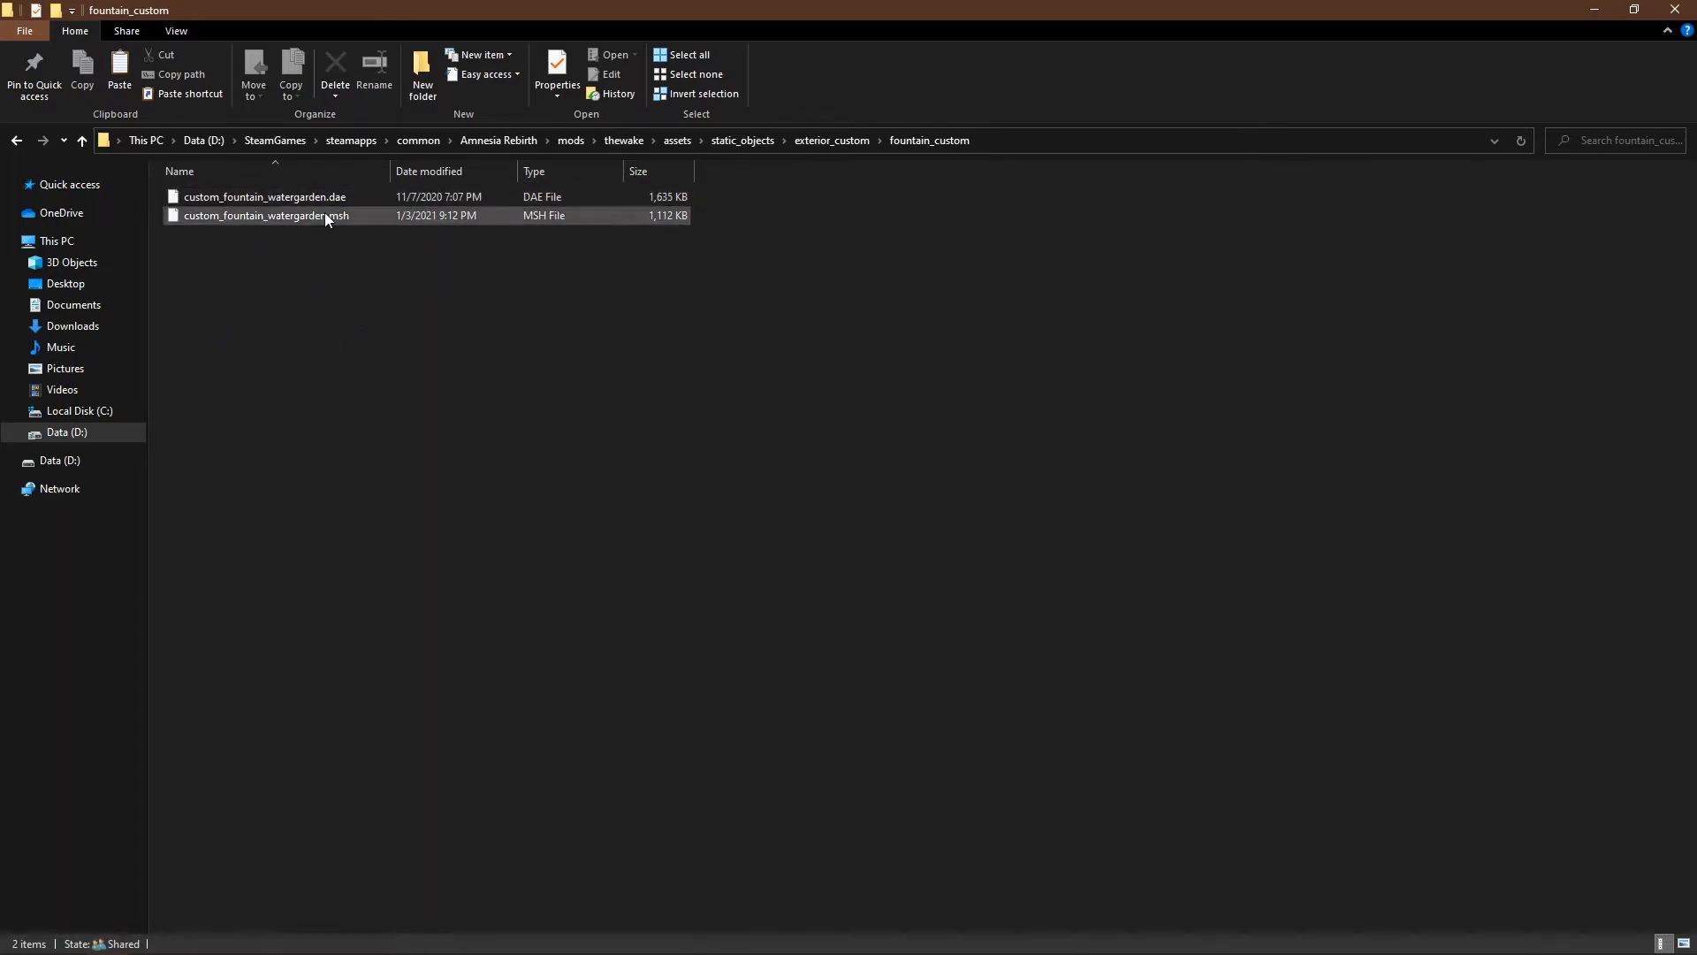
{"action": "left_click_drag", "start_coordinate": [352, 246], "coordinate": [305, 205]}
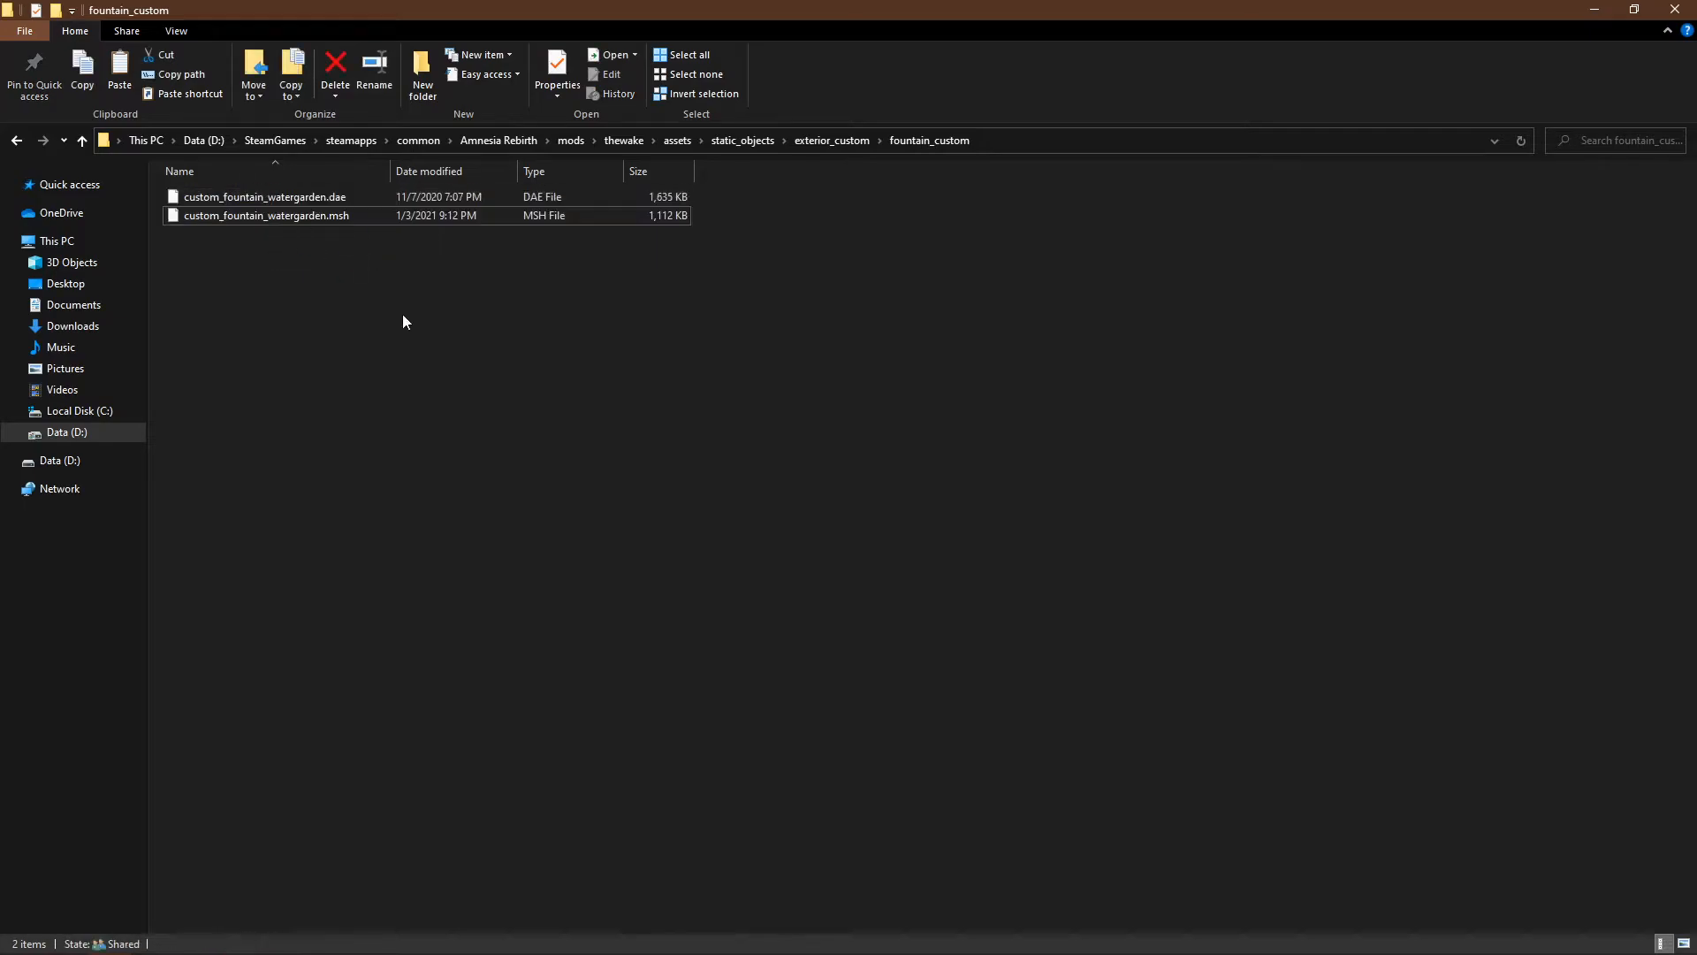
{"action": "left_click_drag", "start_coordinate": [416, 274], "coordinate": [292, 197]}
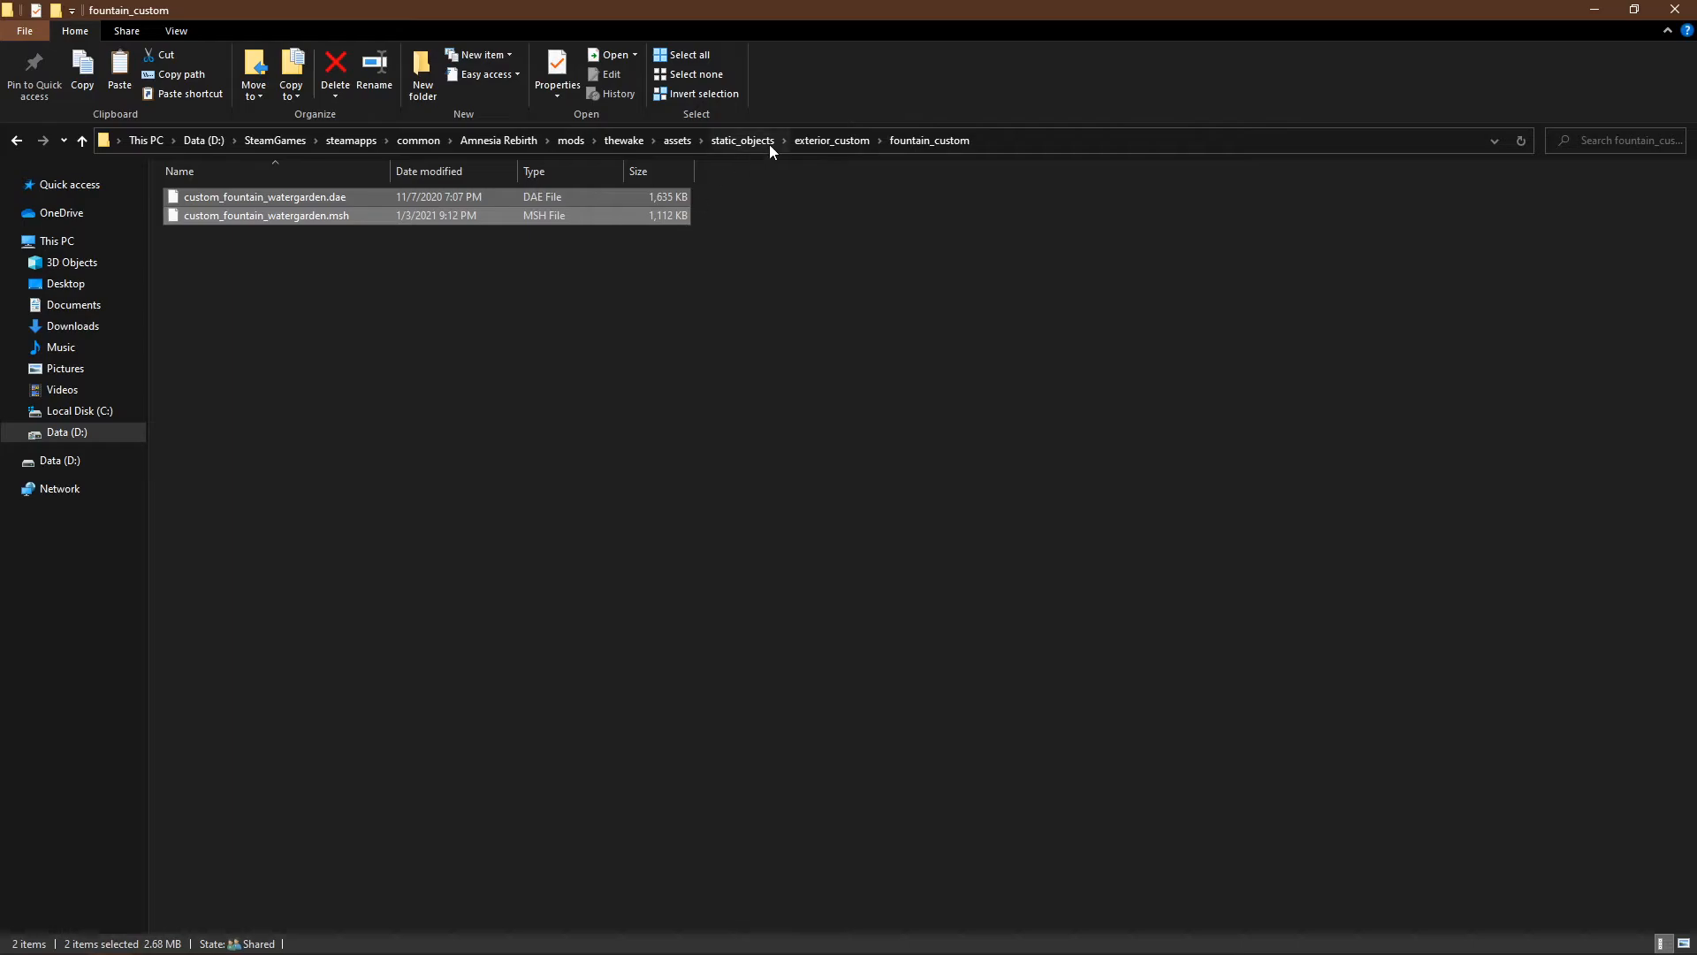
Step: Go back to the main Amnesia Rebirth folder and launch LevelEditor from it
{"action": "left_click", "coordinate": [675, 142]}
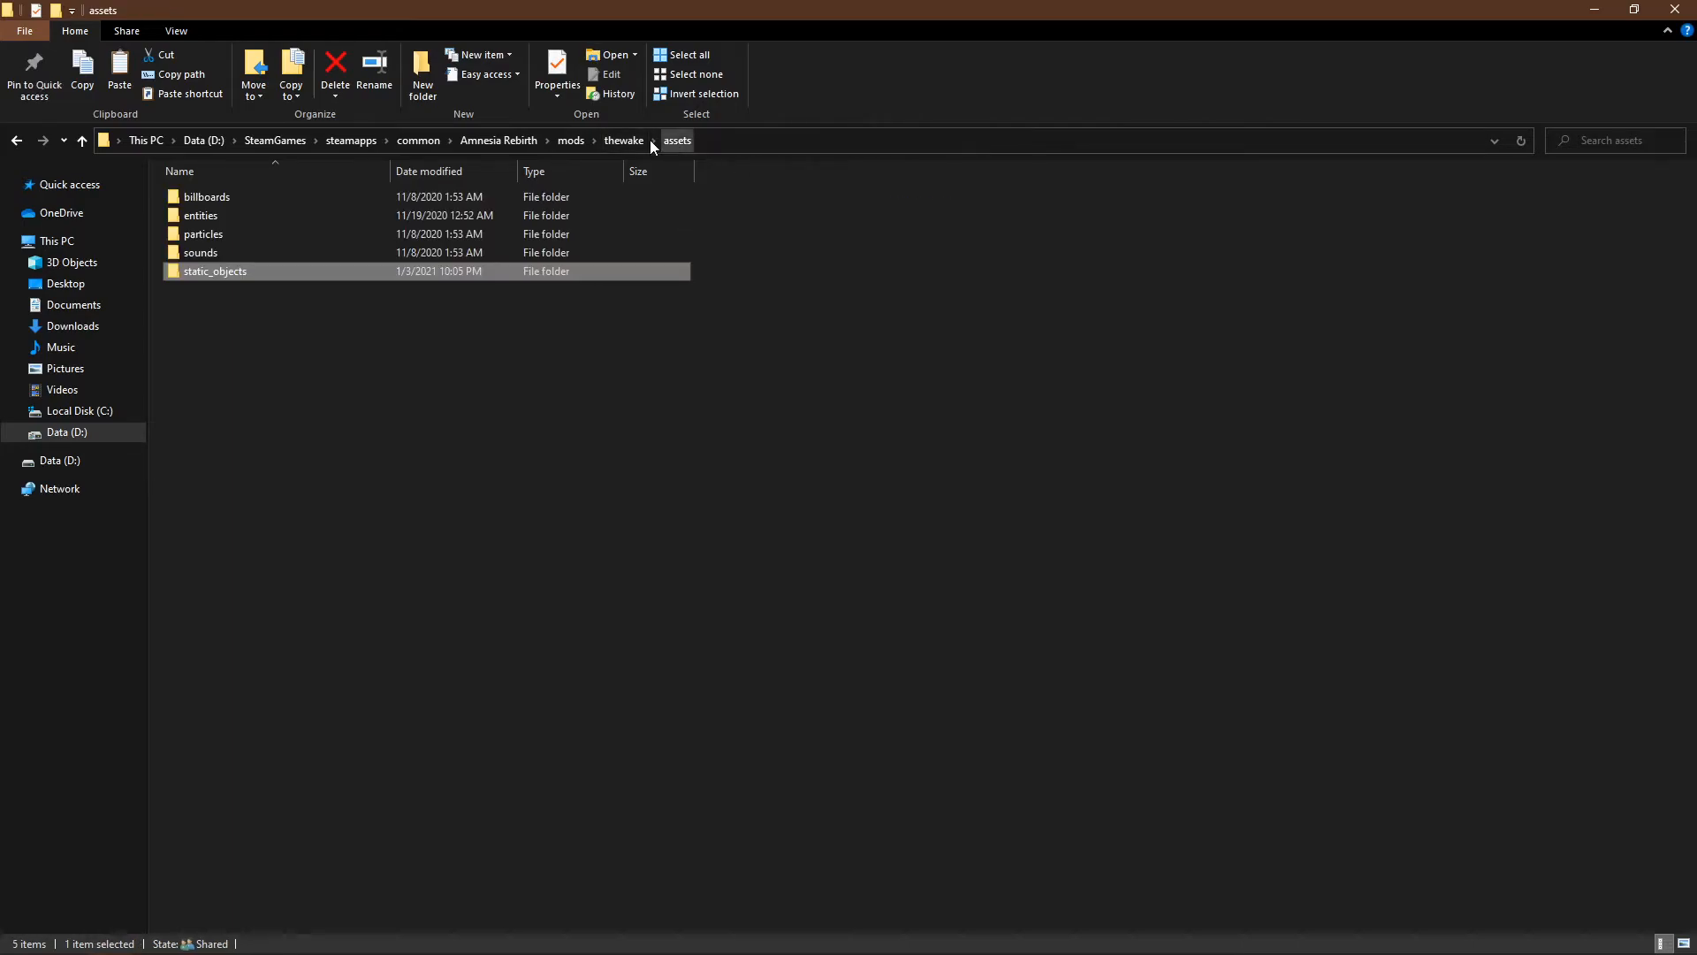
{"action": "key", "text": "alt+Left"}
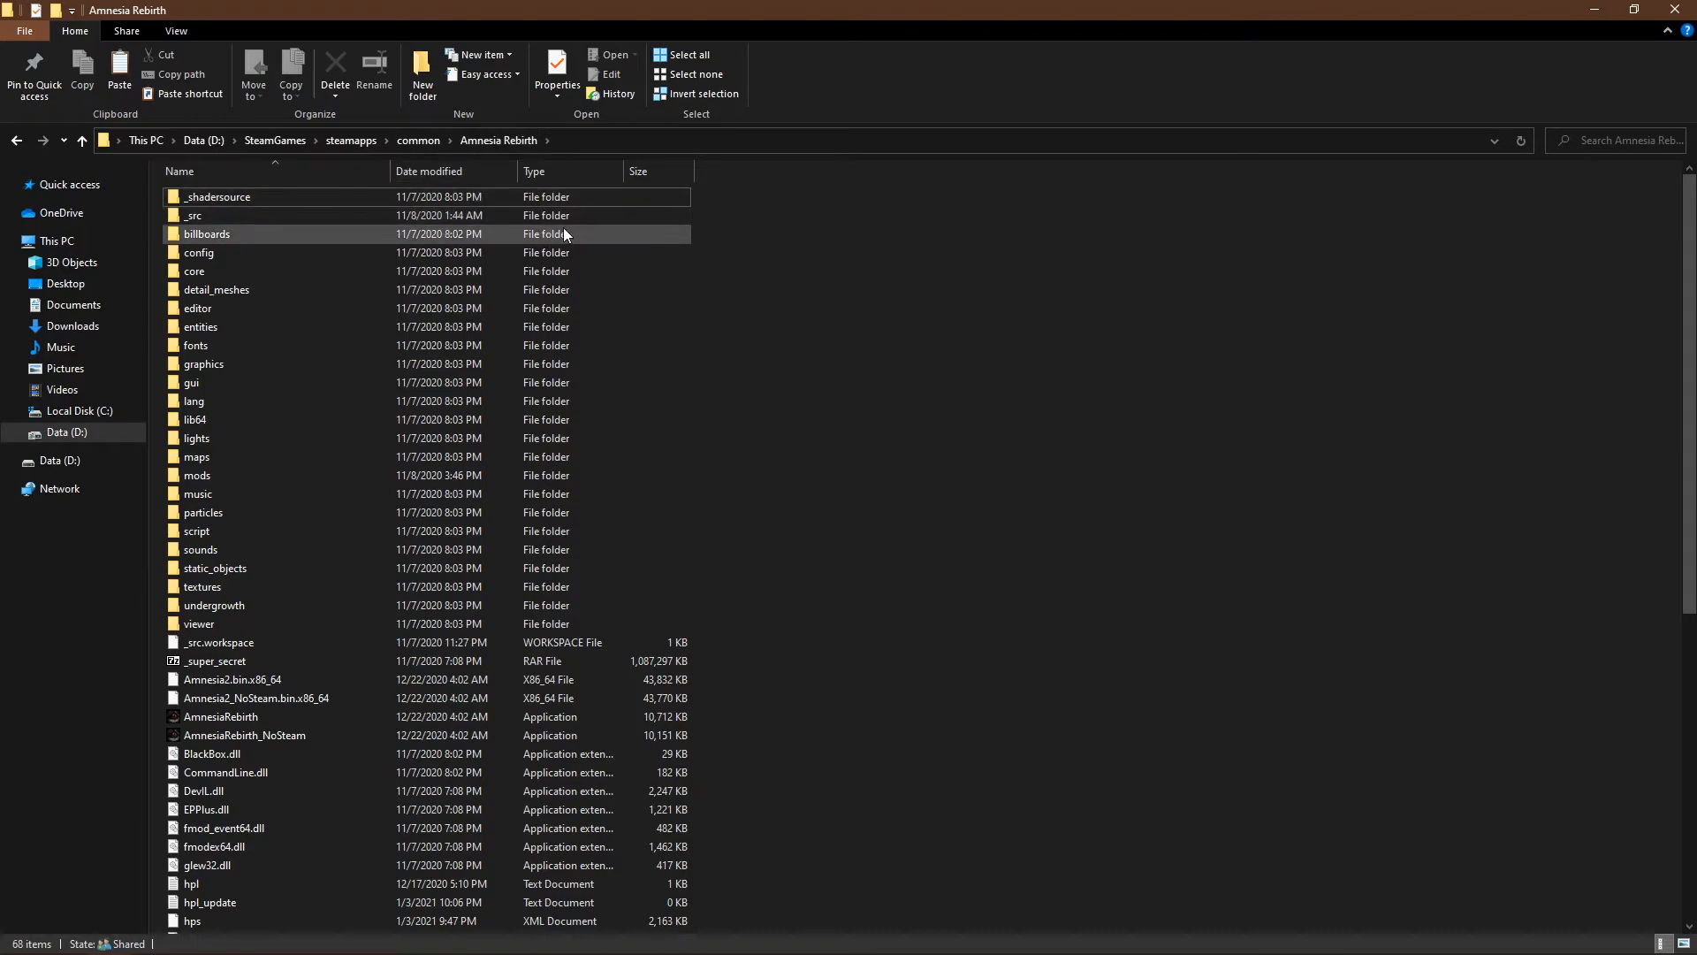
{"action": "scroll", "coordinate": [742, 424], "scroll_direction": "down", "scroll_amount": 7}
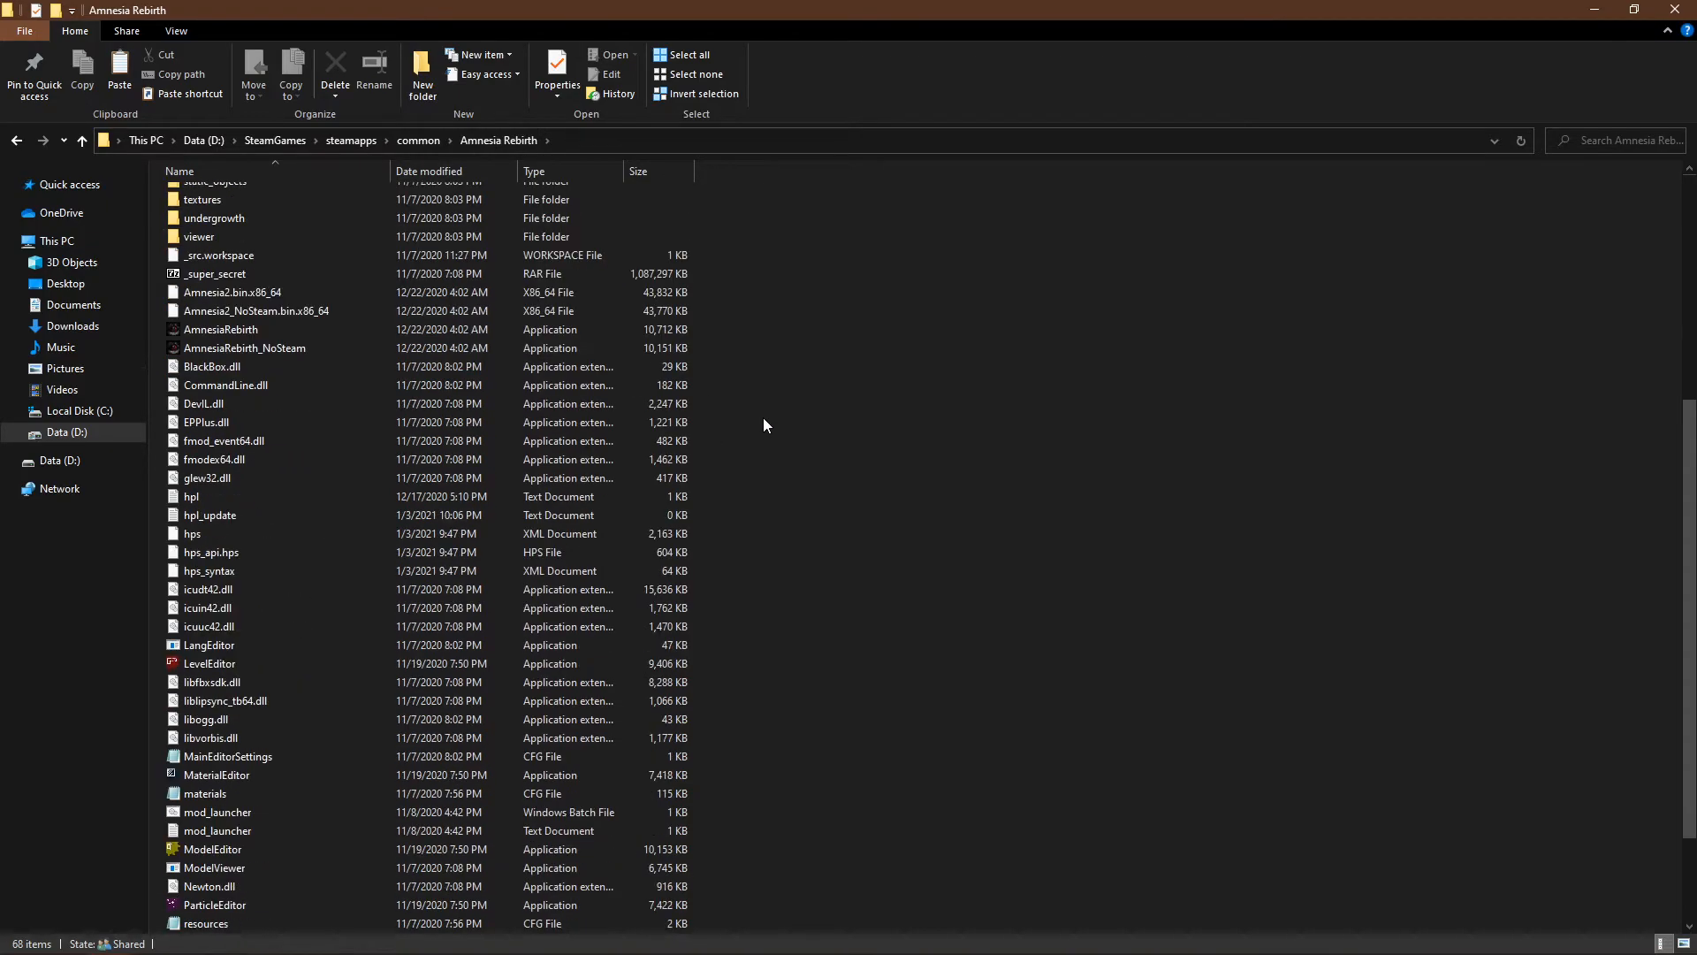
{"action": "left_click", "coordinate": [226, 665]}
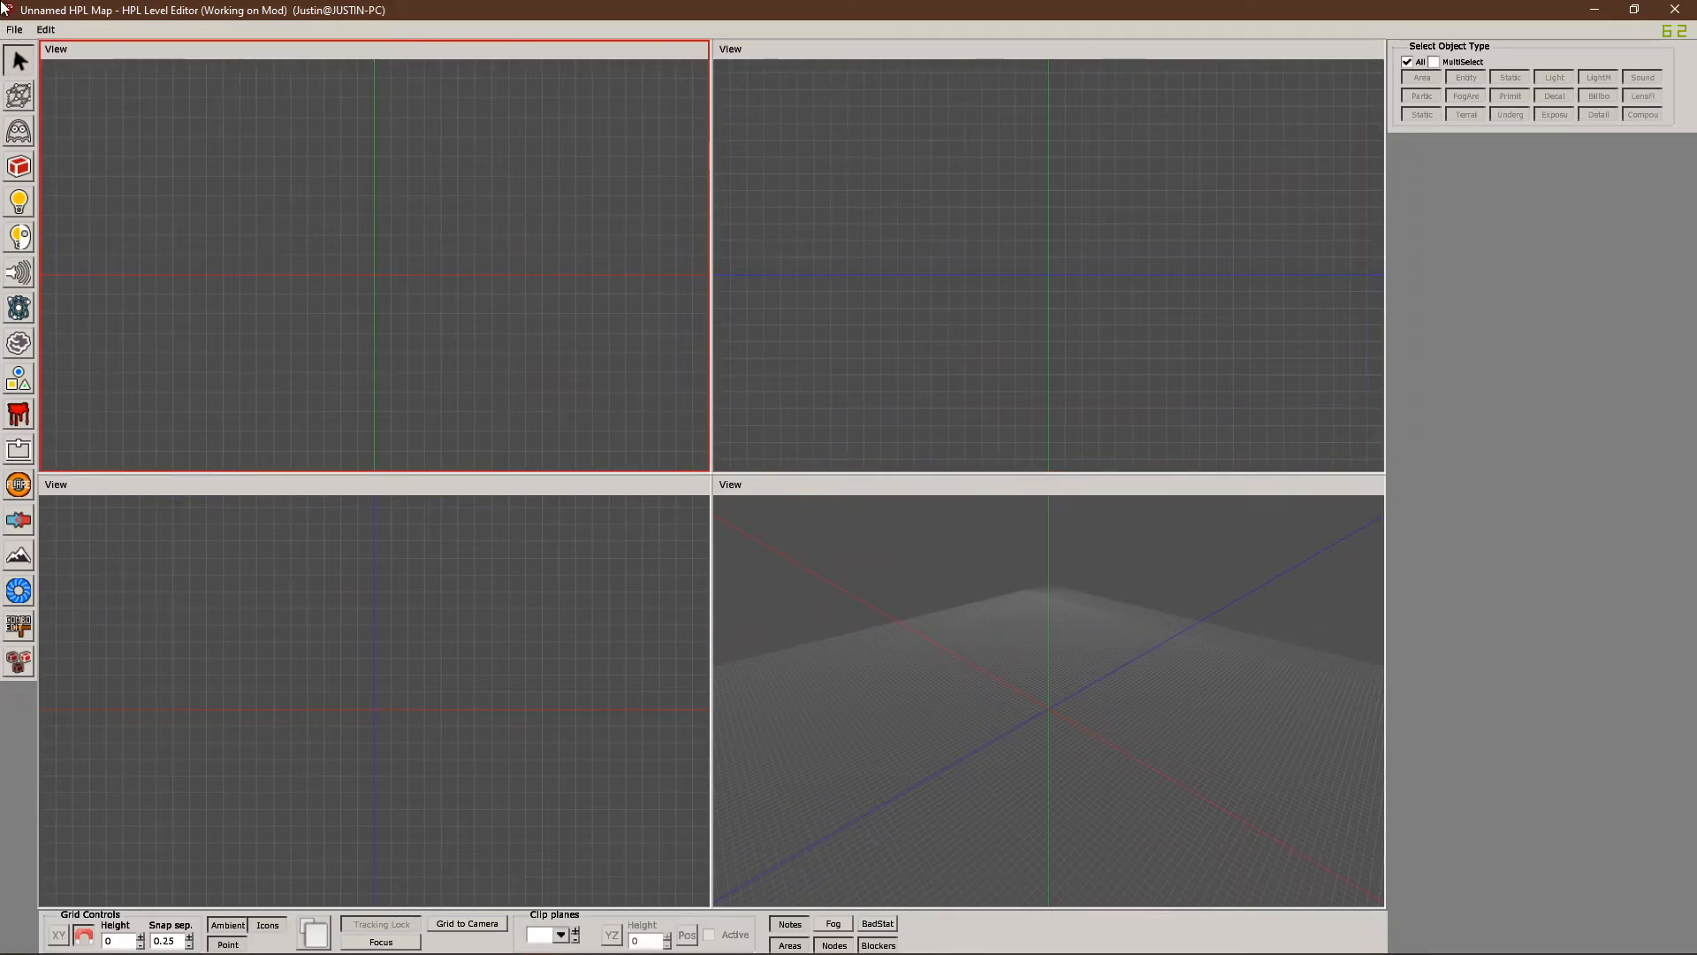
Step: Open the starting_room.hpm map from the recent files in HPL Level Editor
{"action": "left_click", "coordinate": [14, 29]}
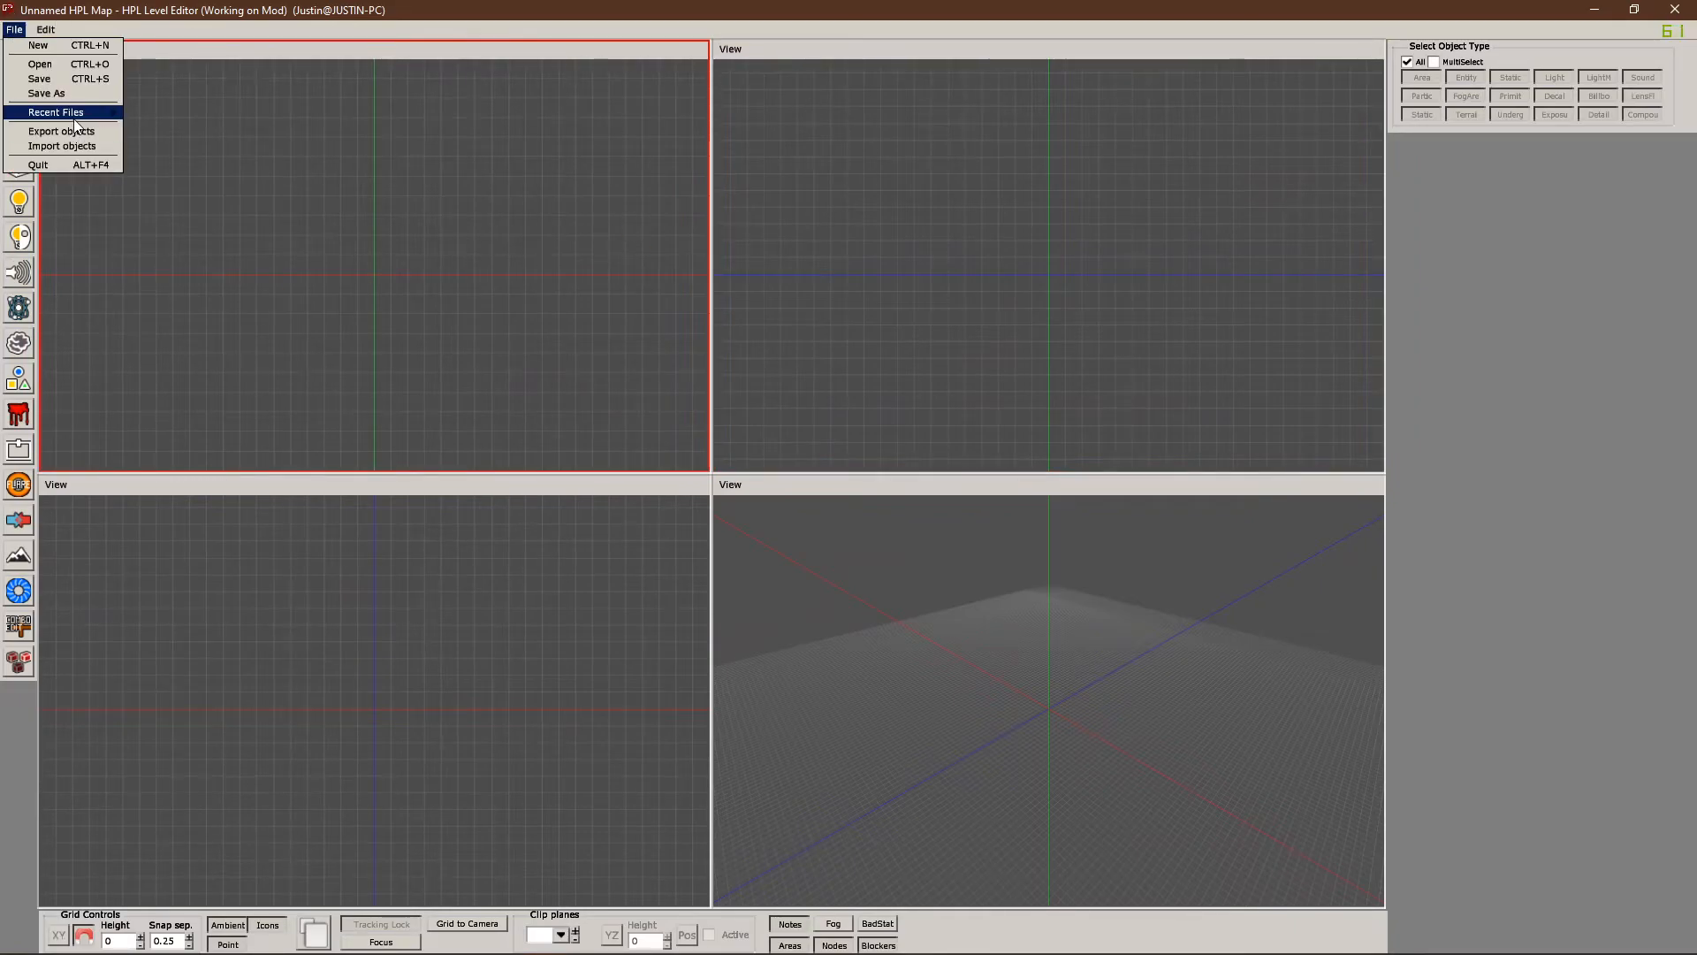
{"action": "mouse_move", "coordinate": [75, 122]}
{"action": "left_click", "coordinate": [576, 230]}
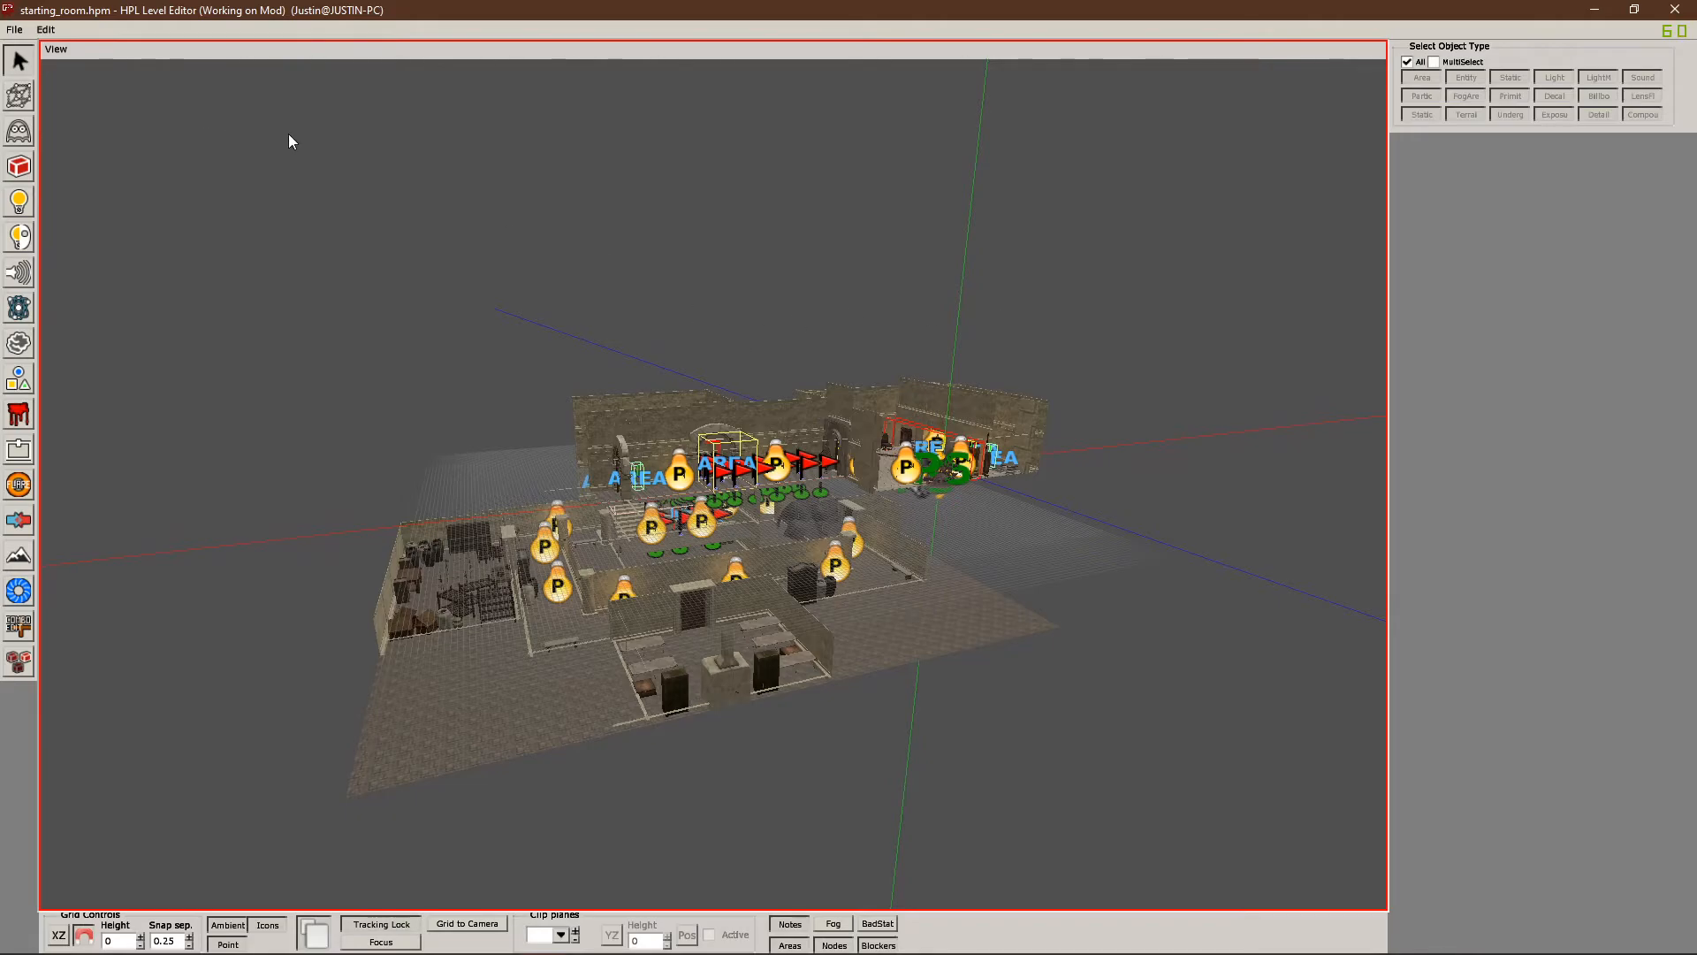
Step: Switch to static objects and find the exterior_custom category to show its objects
{"action": "left_click", "coordinate": [26, 167]}
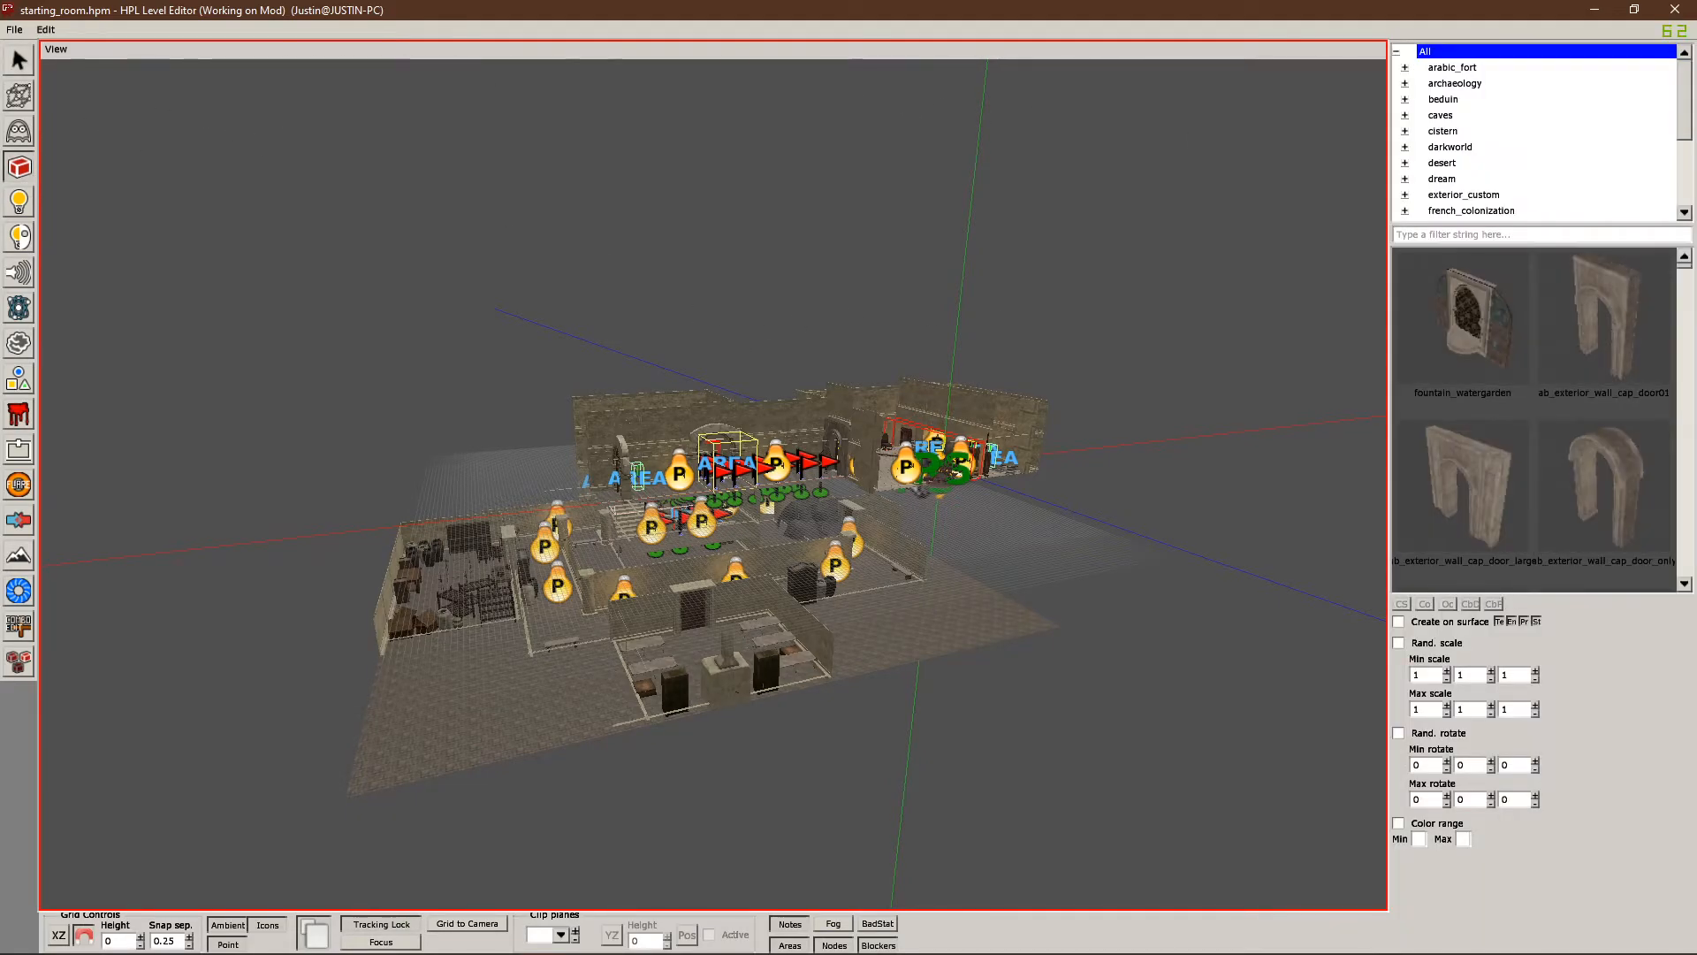
{"action": "scroll", "coordinate": [1683, 74], "scroll_direction": "down", "scroll_amount": 3}
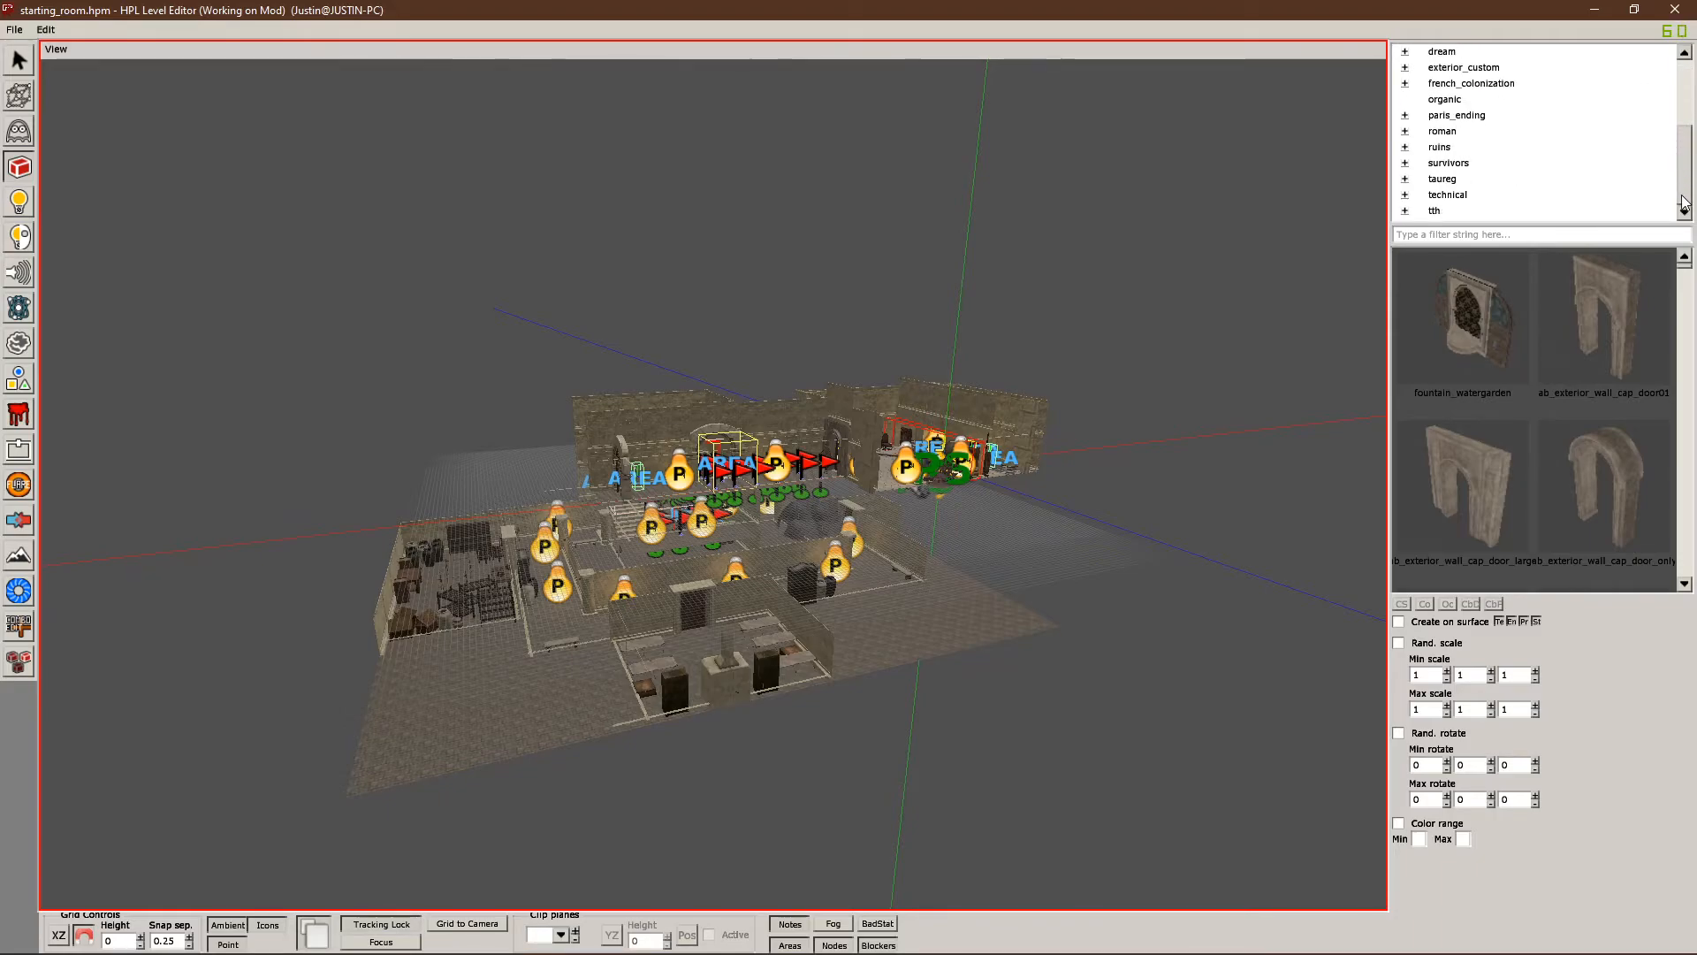
{"action": "left_click", "coordinate": [1619, 200]}
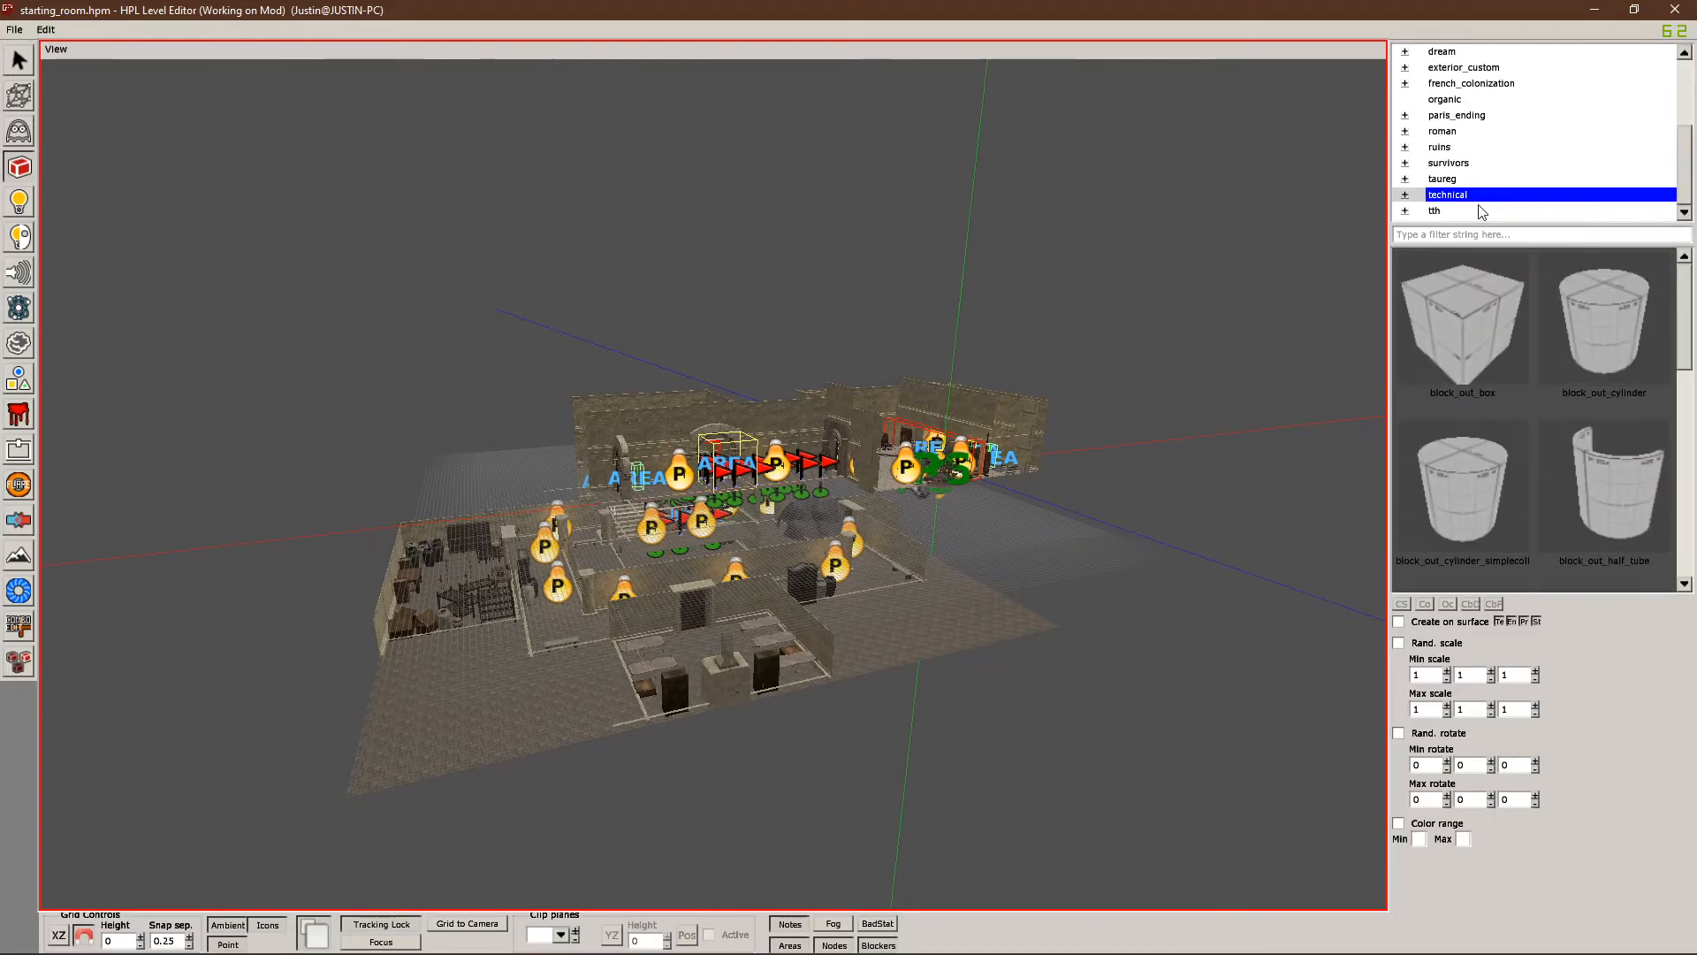
{"action": "scroll", "coordinate": [1481, 210], "scroll_direction": "up", "scroll_amount": 1}
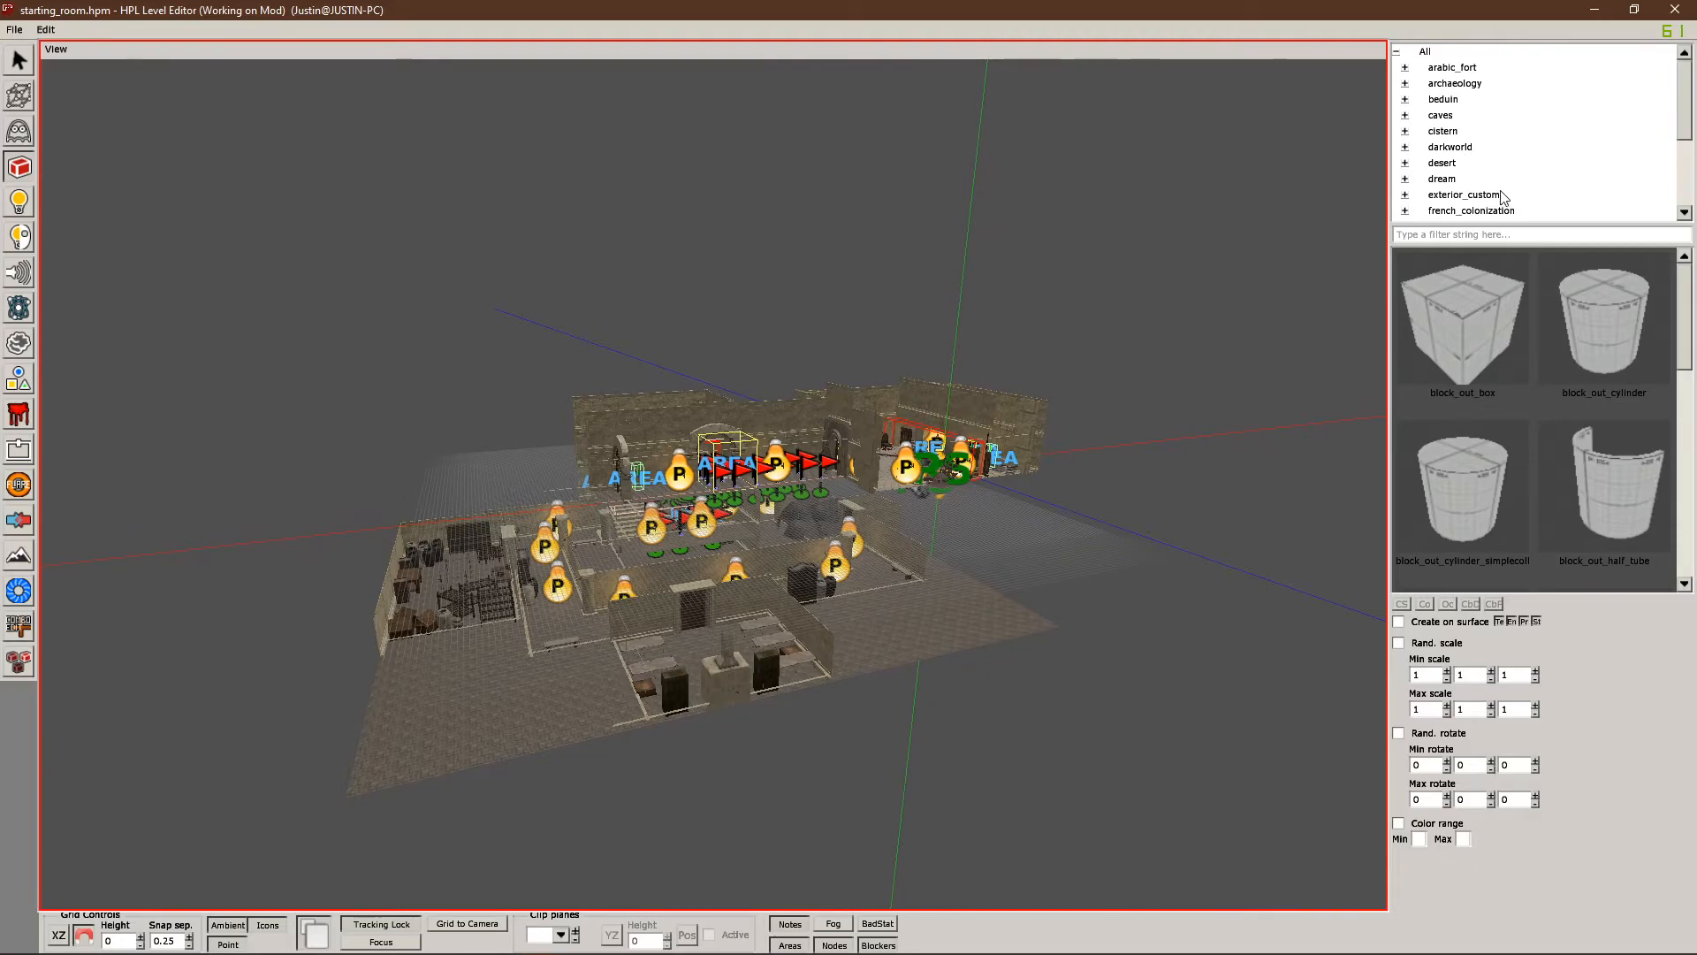
{"action": "scroll", "coordinate": [1500, 200], "scroll_direction": "up", "scroll_amount": 1}
{"action": "left_click", "coordinate": [1471, 117]}
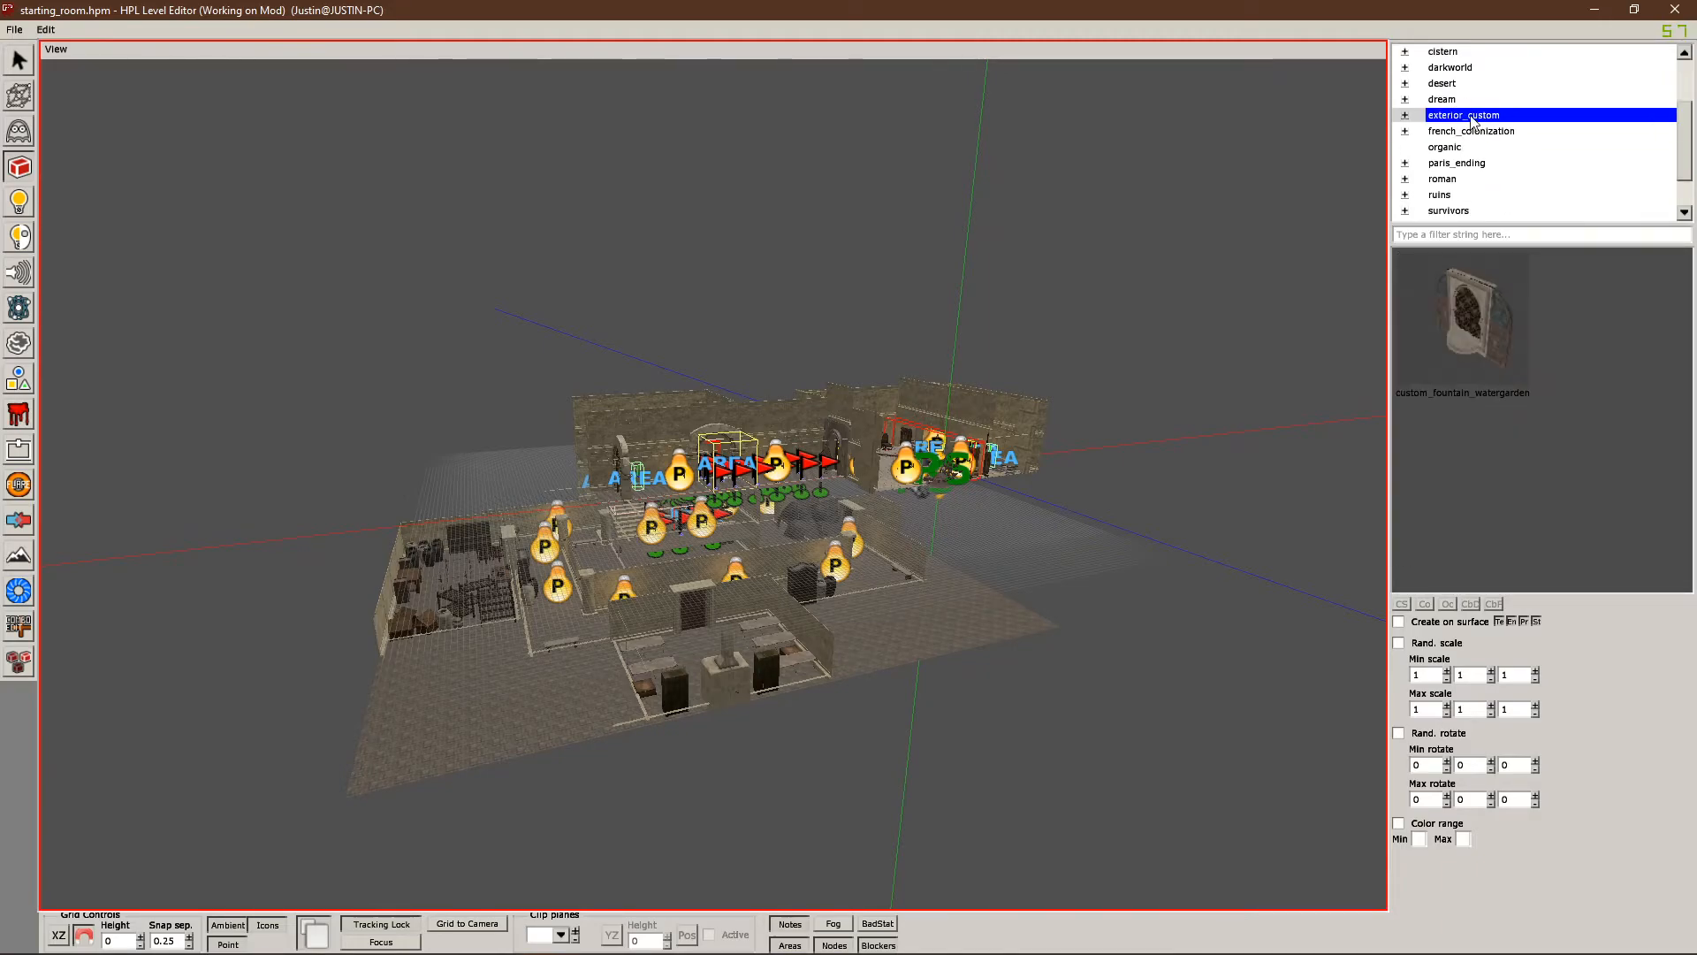
Step: Expand exterior_custom and show the objects in its fountain_custom subfolder
{"action": "left_click", "coordinate": [1405, 116]}
{"action": "left_click", "coordinate": [1405, 117]}
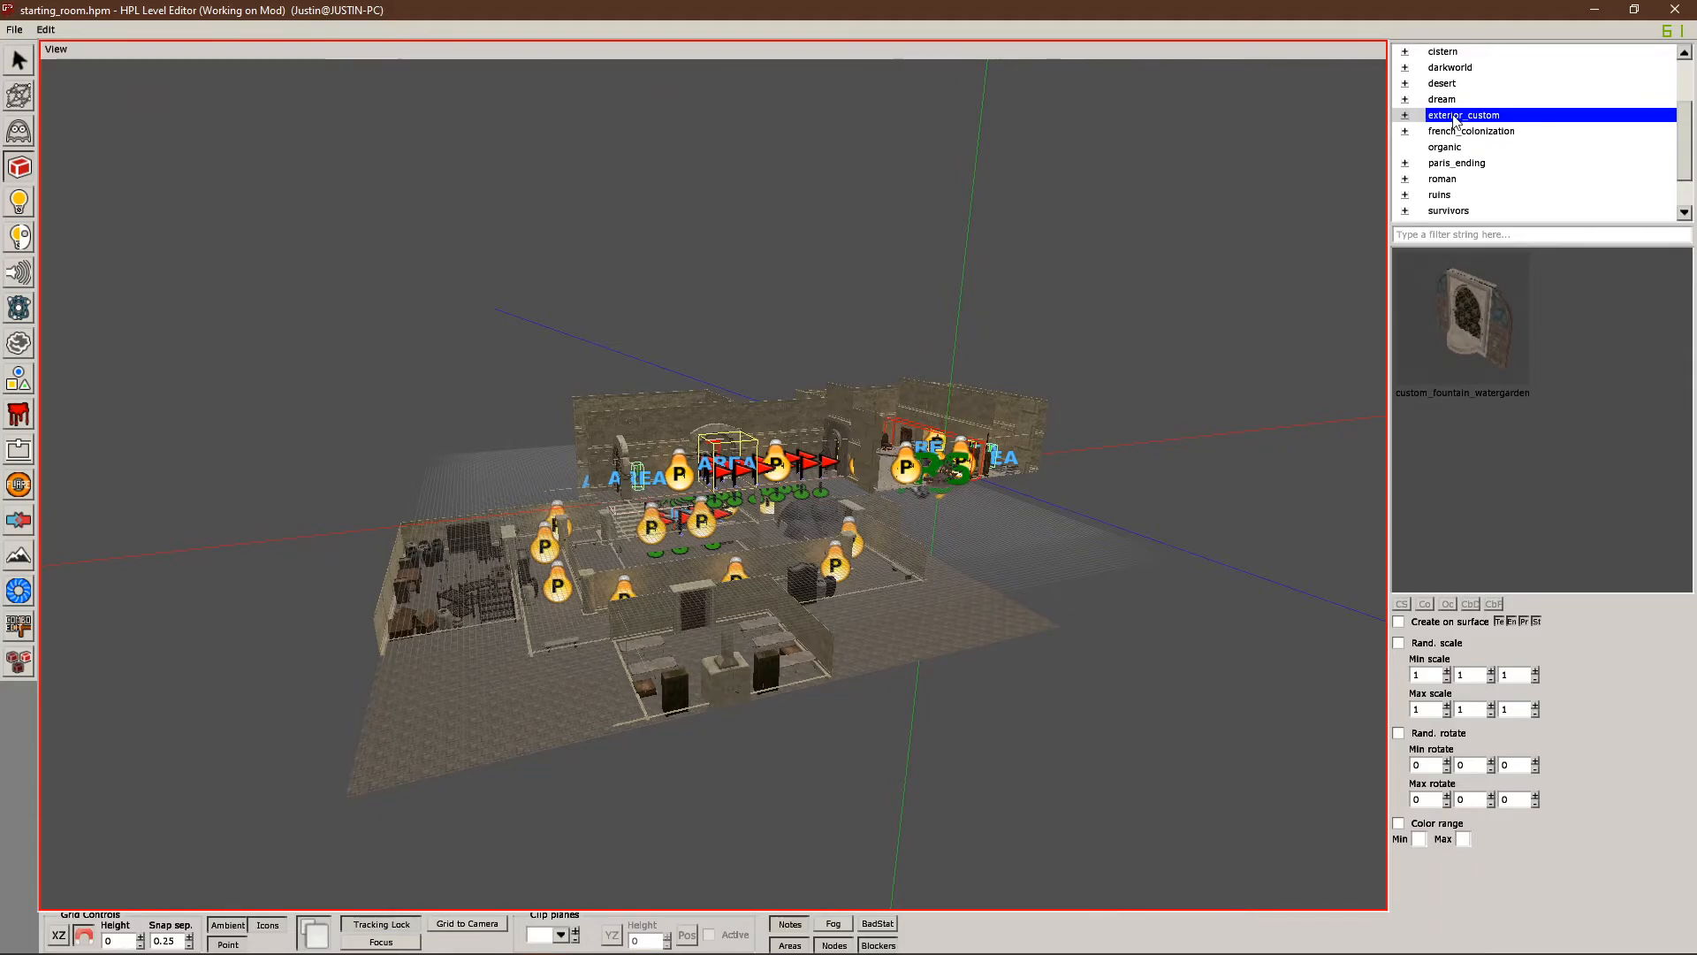
{"action": "left_click", "coordinate": [1471, 364]}
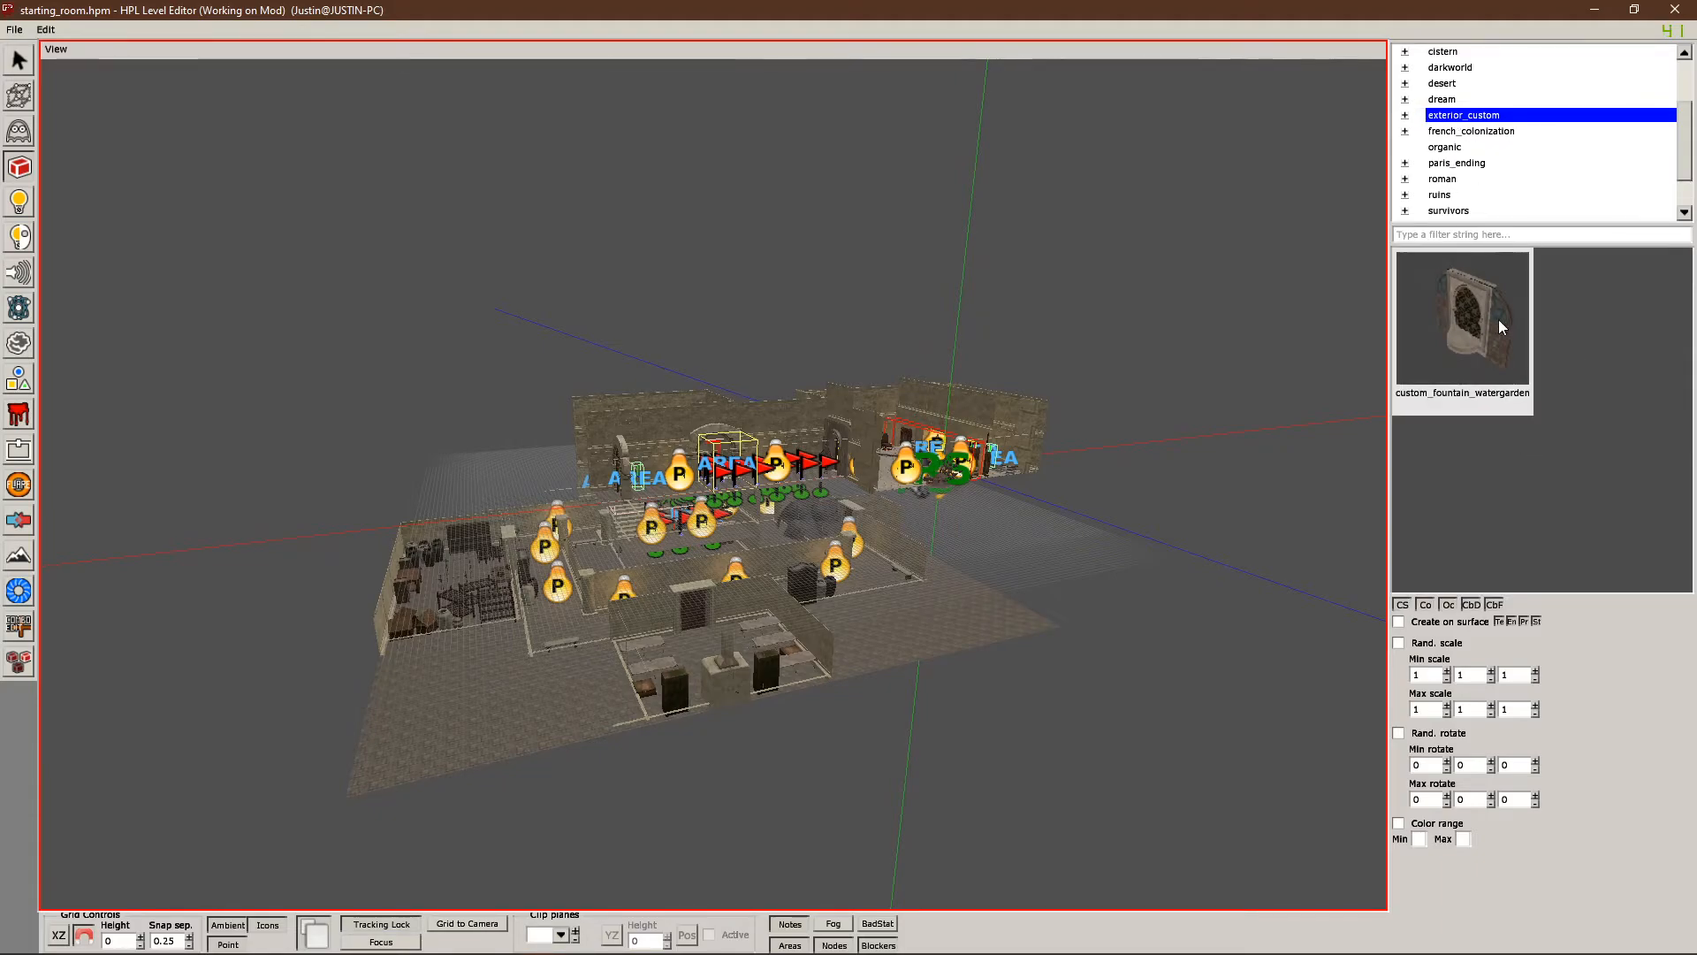
{"action": "key", "text": "Up"}
{"action": "left_click", "coordinate": [1405, 115]}
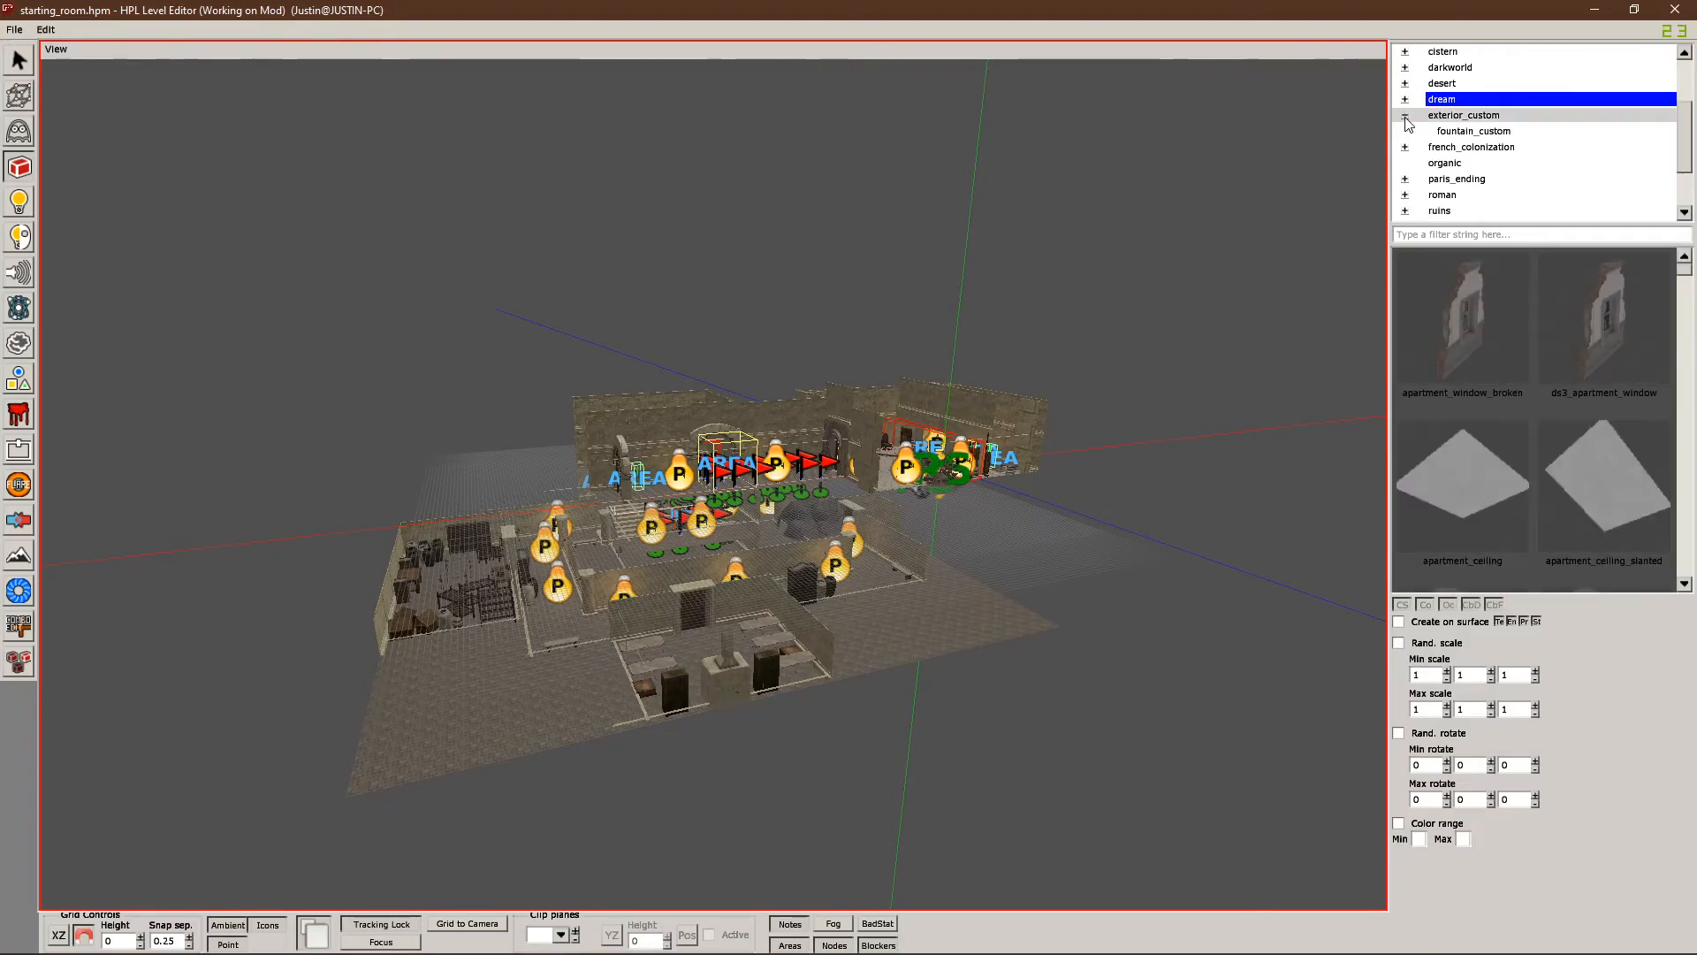
{"action": "left_click", "coordinate": [1450, 116]}
{"action": "left_click", "coordinate": [1456, 132]}
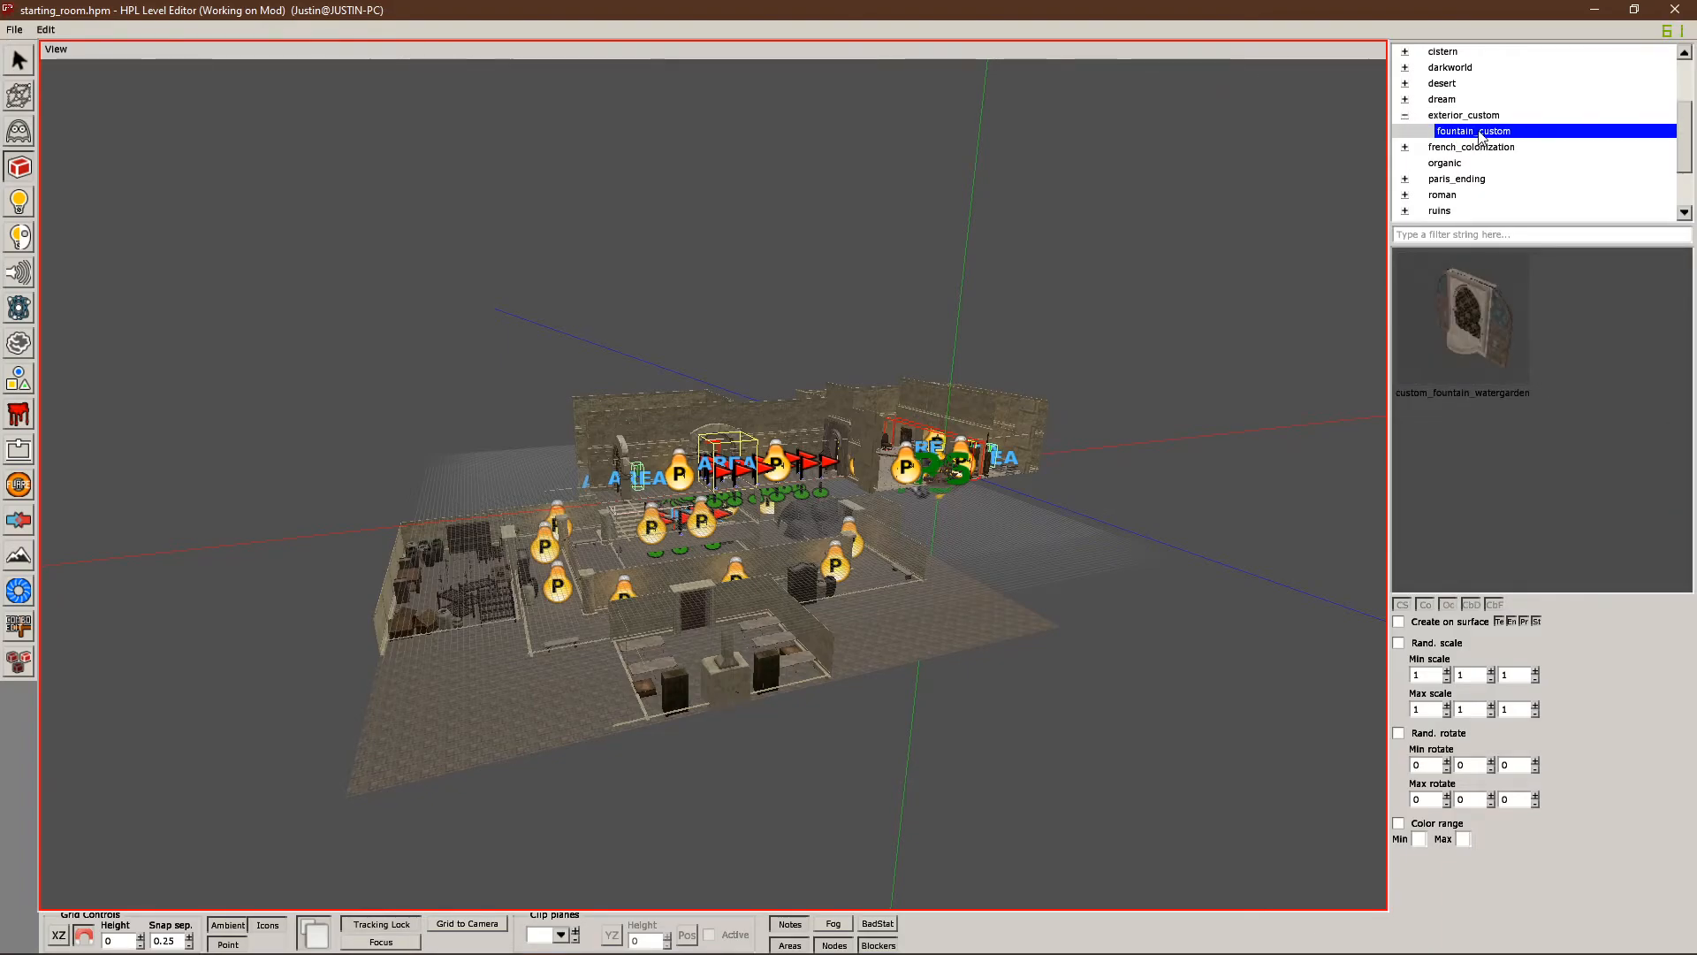
Step: Try placing two copies of custom_fountain_watergarden on the empty ground outside the starting_room rooms
{"action": "left_click", "coordinate": [1489, 340]}
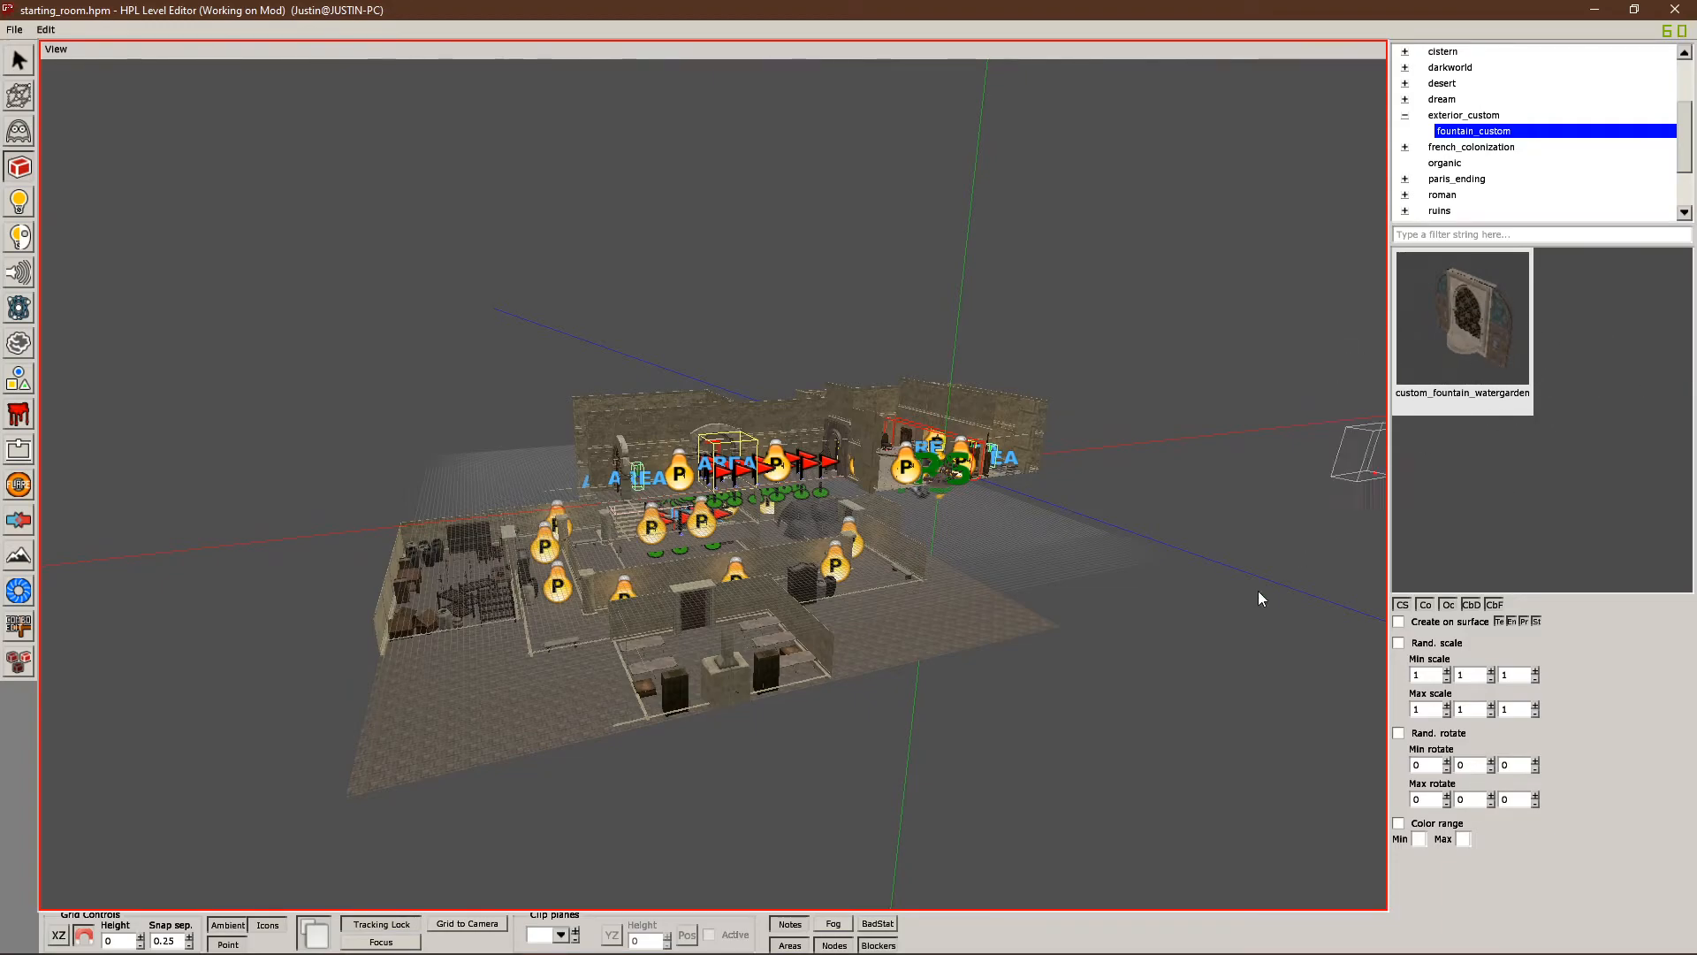
{"action": "left_click", "coordinate": [1012, 677]}
{"action": "left_click", "coordinate": [824, 745]}
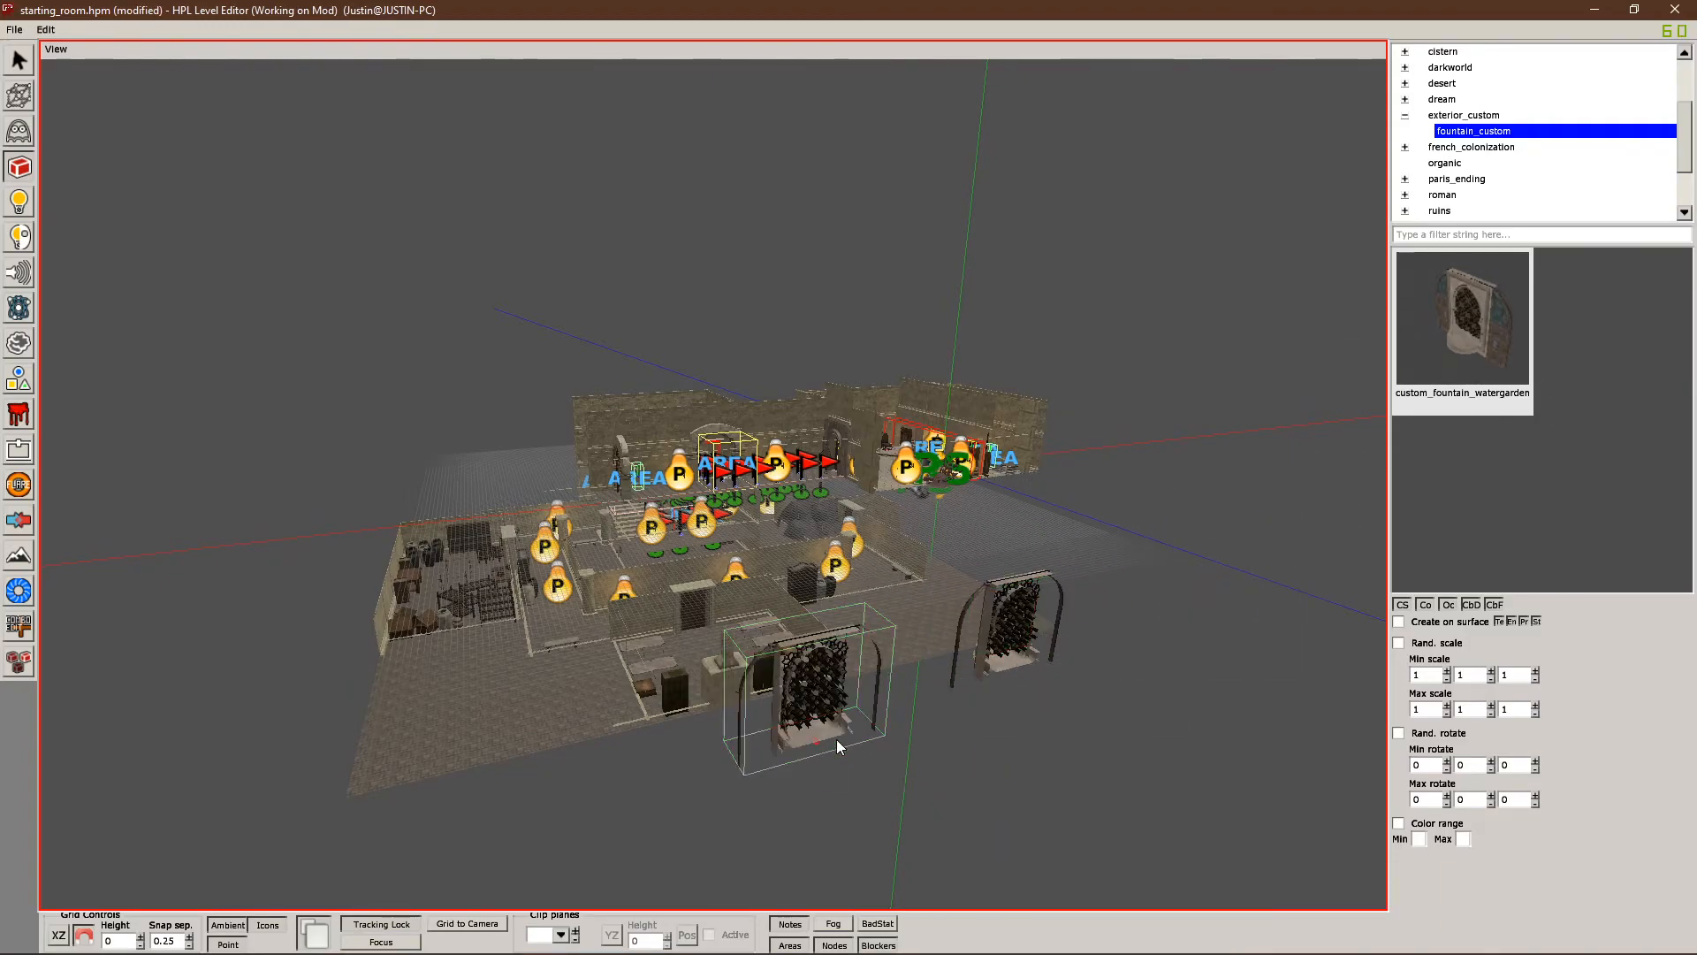
{"action": "left_click", "coordinate": [988, 534]}
{"action": "left_click_drag", "start_coordinate": [1010, 613], "coordinate": [937, 570]}
{"action": "key", "text": "ctrl+s"}
{"action": "scroll", "coordinate": [1066, 592], "scroll_direction": "up", "scroll_amount": 3}
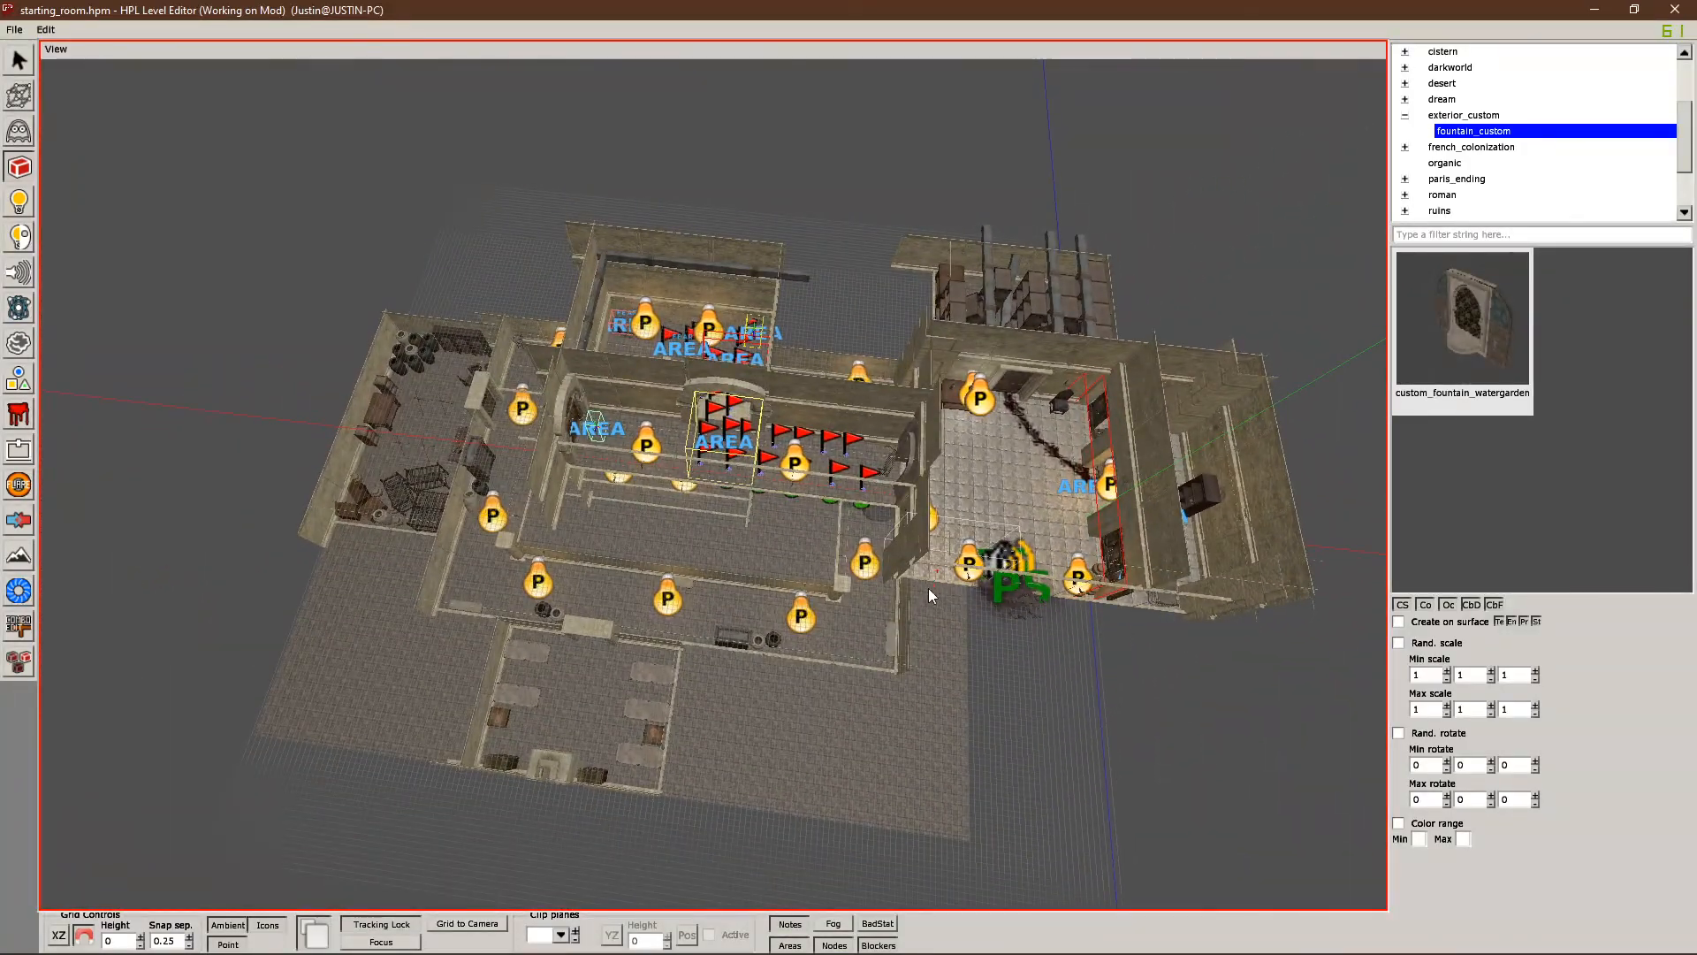
{"action": "scroll", "coordinate": [1036, 592], "scroll_direction": "down", "scroll_amount": 2}
{"action": "scroll", "coordinate": [1345, 305], "scroll_direction": "down", "scroll_amount": 1}
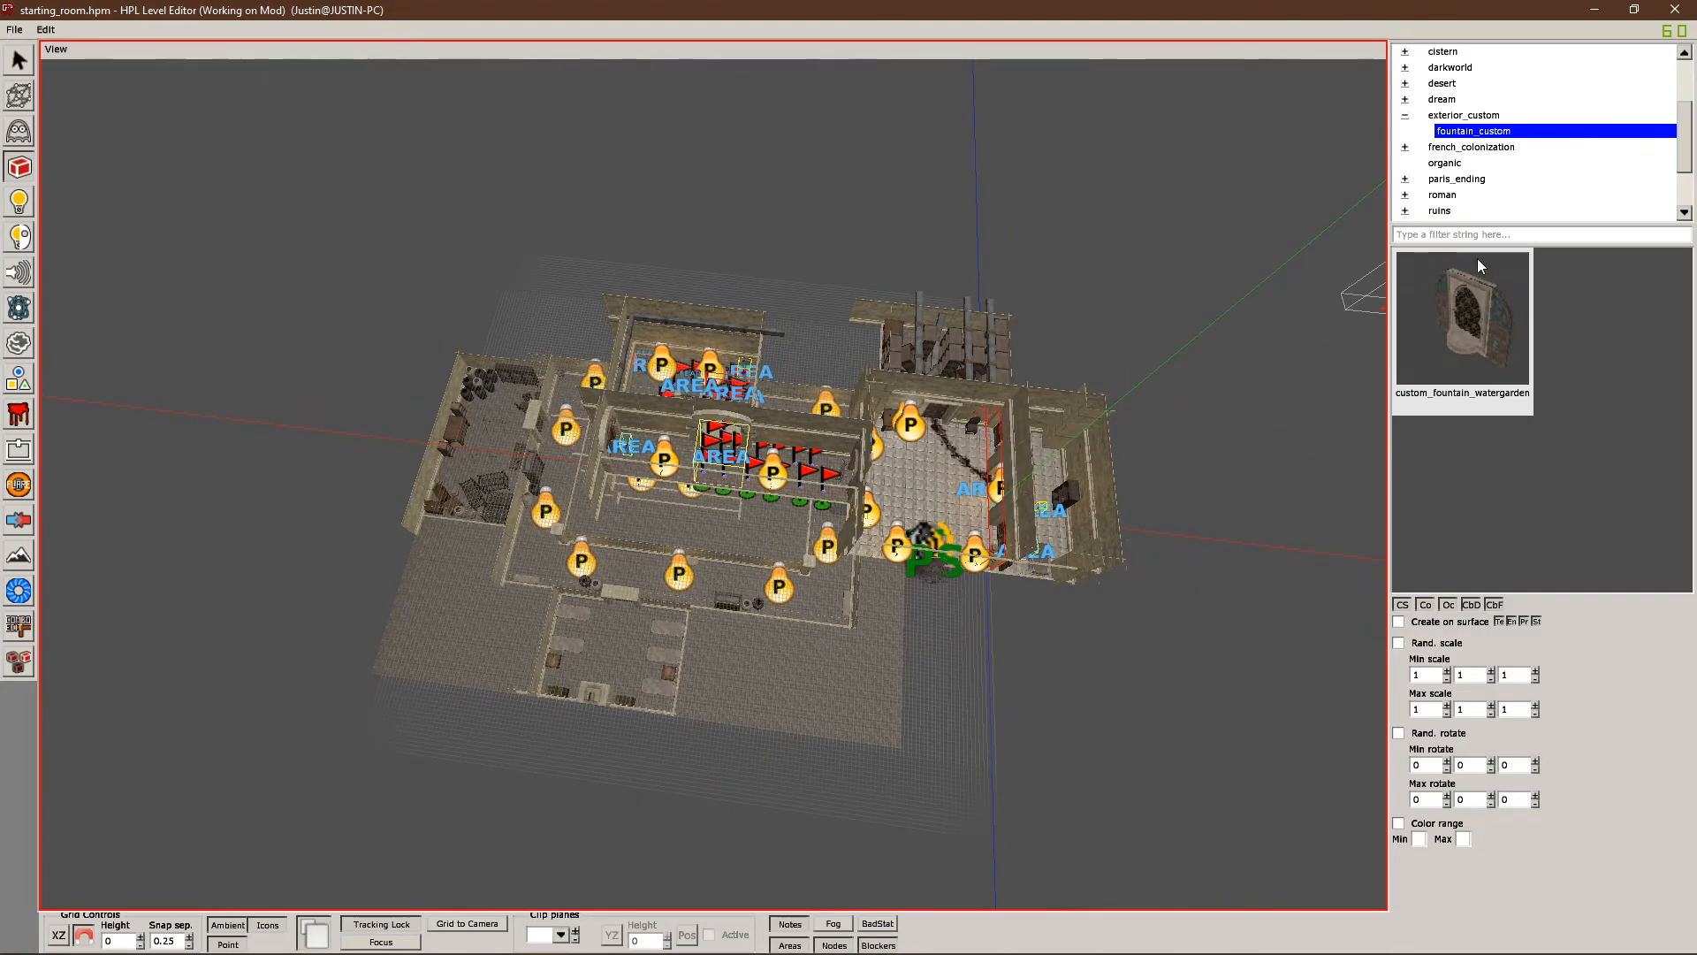